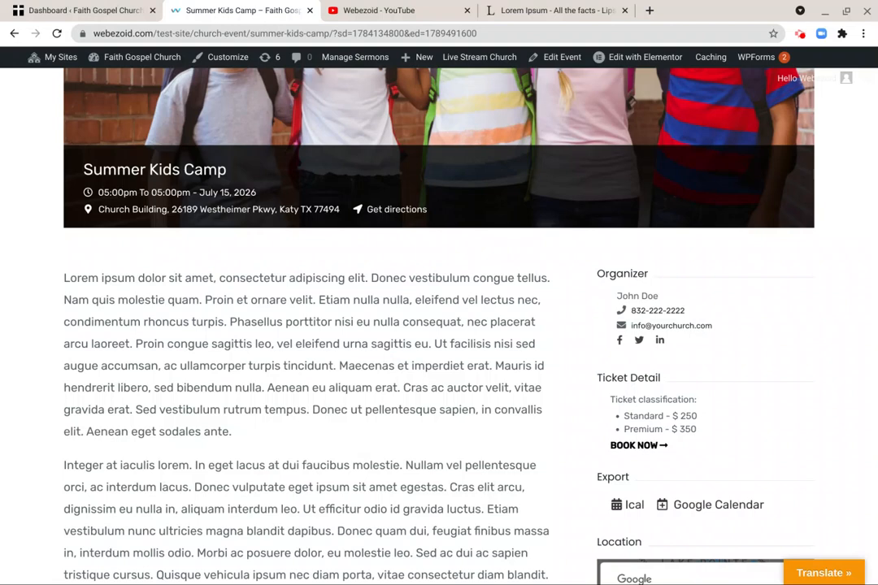
Open the booking form on the Summer Kids Camp event page, review its fields down to the payment section, and cancel it
{"action": "scroll", "coordinate": [438, 345], "scroll_direction": "up", "scroll_amount": 1}
{"action": "scroll", "coordinate": [438, 345], "scroll_direction": "down", "scroll_amount": 1}
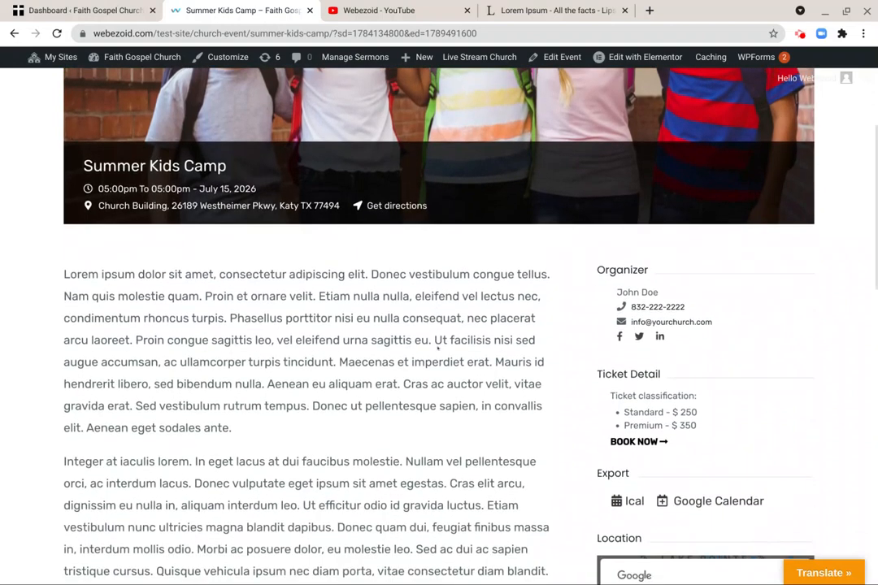
{"action": "scroll", "coordinate": [438, 345], "scroll_direction": "down", "scroll_amount": 1}
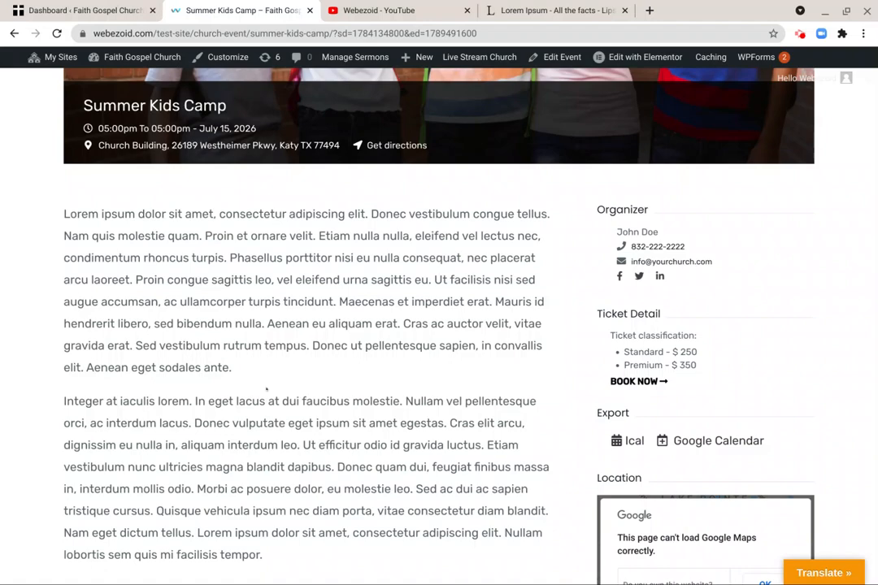
{"action": "scroll", "coordinate": [266, 389], "scroll_direction": "up", "scroll_amount": 1}
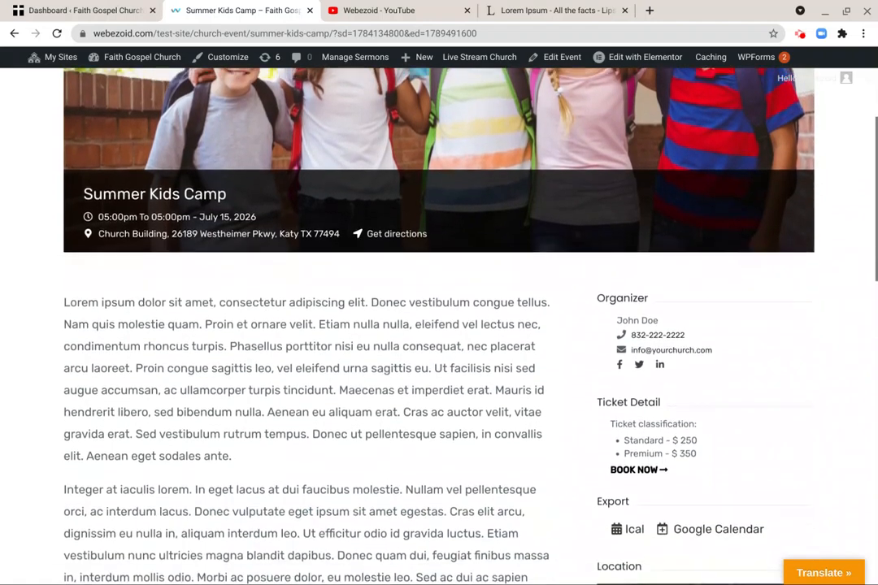
{"action": "scroll", "coordinate": [439, 325], "scroll_direction": "down", "scroll_amount": 1}
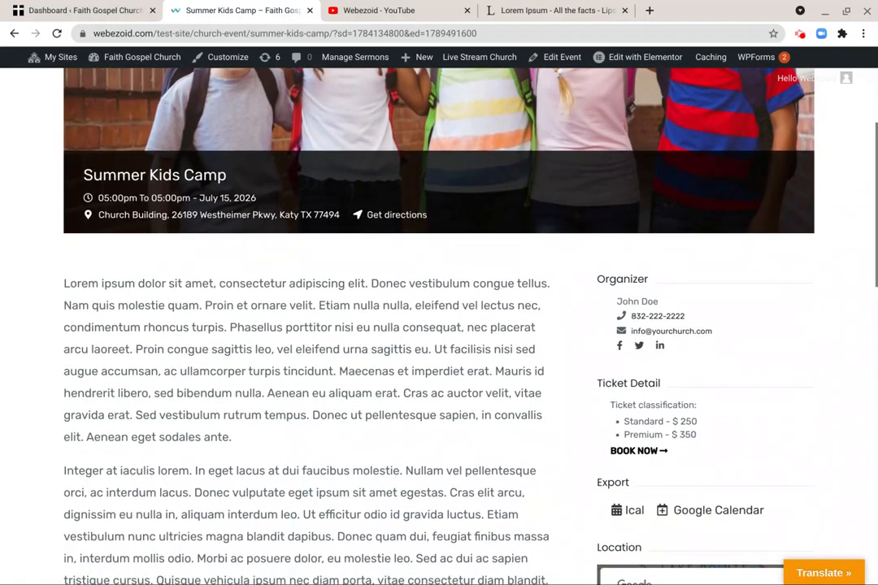
{"action": "scroll", "coordinate": [639, 417], "scroll_direction": "down", "scroll_amount": 1}
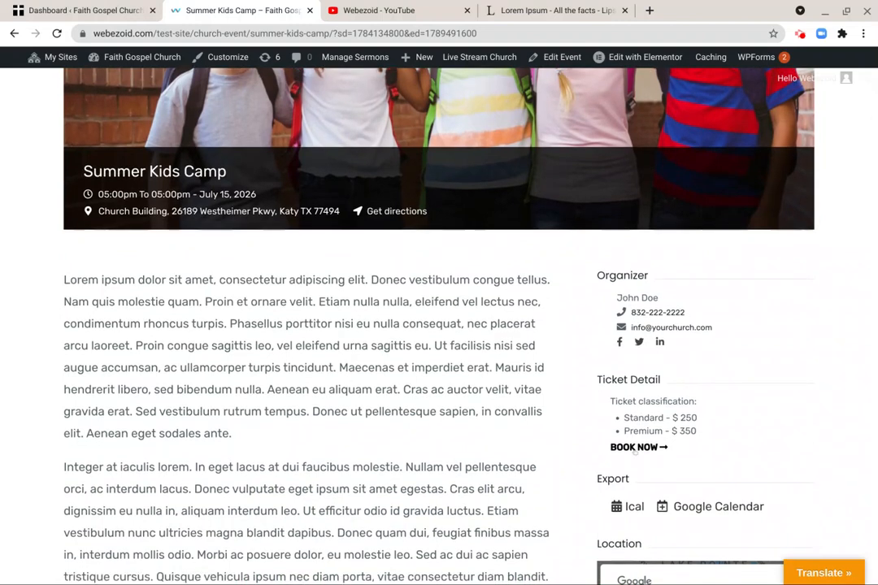
{"action": "left_click", "coordinate": [638, 447]}
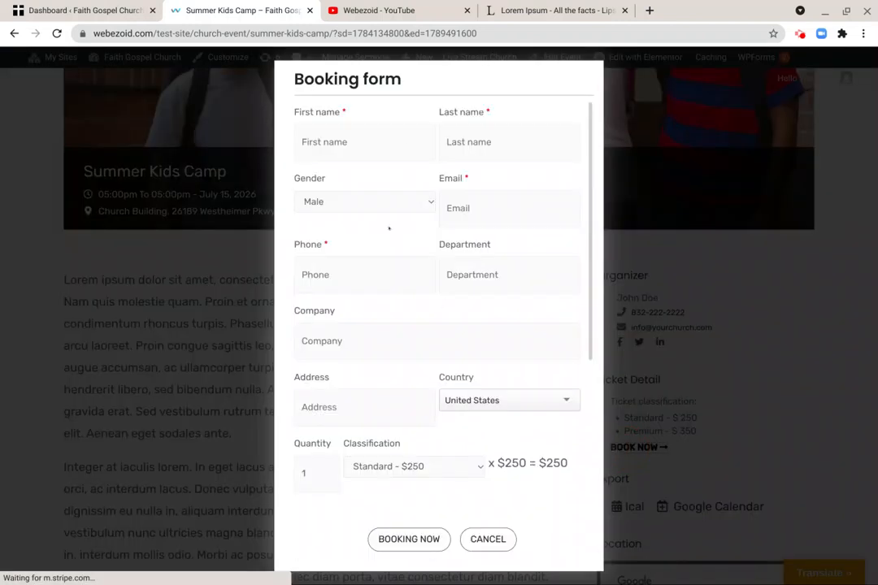
{"action": "scroll", "coordinate": [389, 229], "scroll_direction": "down", "scroll_amount": 3}
{"action": "scroll", "coordinate": [390, 230], "scroll_direction": "up", "scroll_amount": 3}
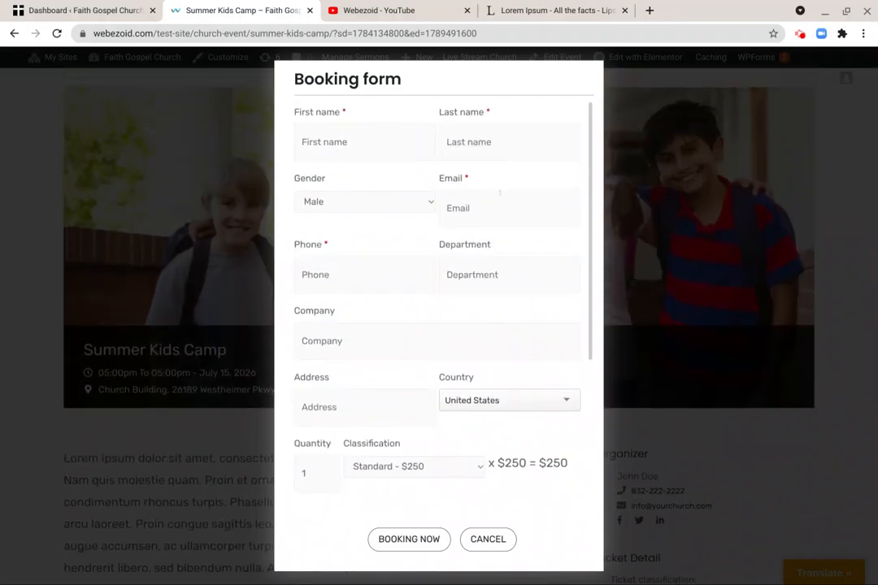
{"action": "scroll", "coordinate": [353, 320], "scroll_direction": "down", "scroll_amount": 5}
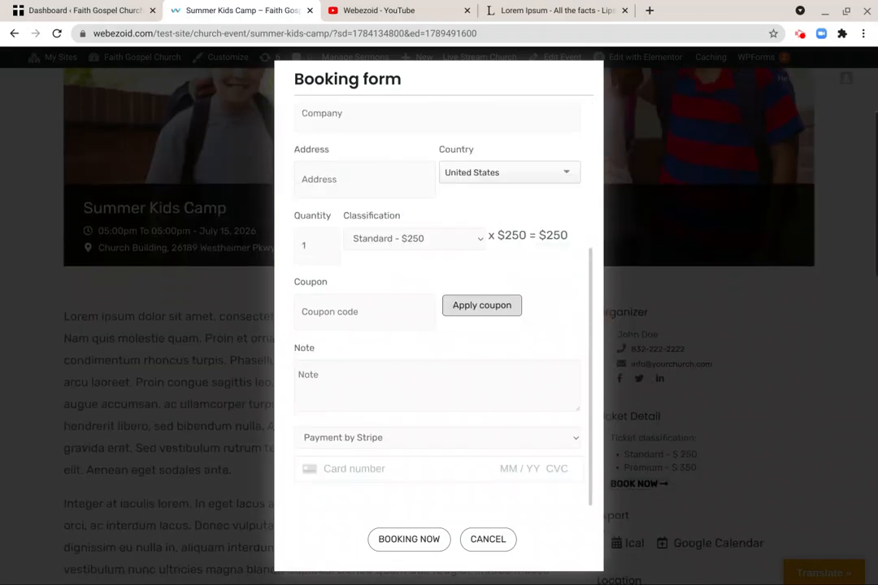
{"action": "left_click", "coordinate": [488, 539]}
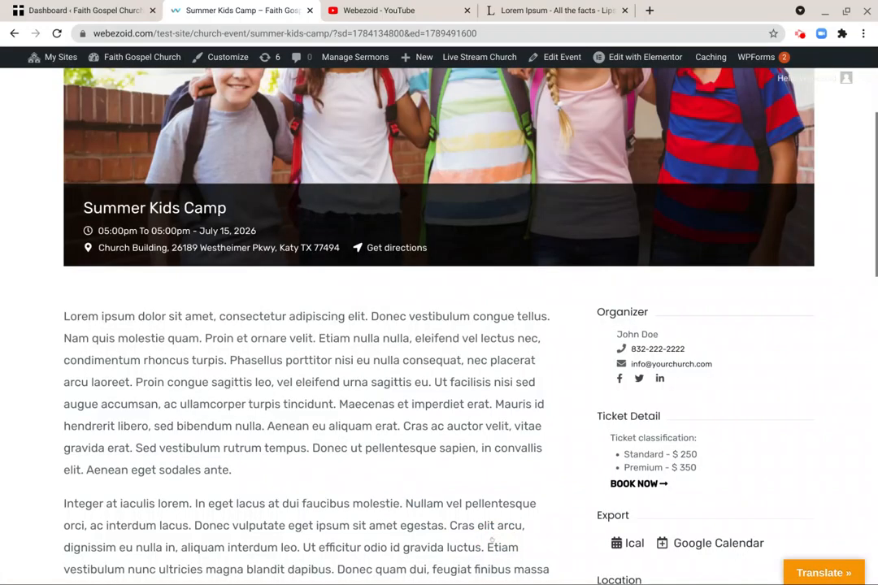
{"action": "left_click", "coordinate": [629, 485]}
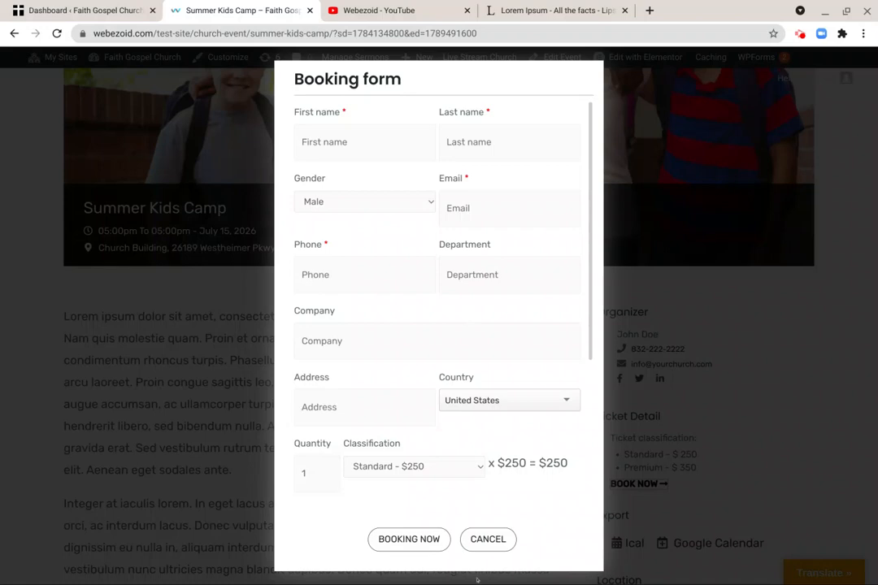
{"action": "left_click", "coordinate": [490, 540]}
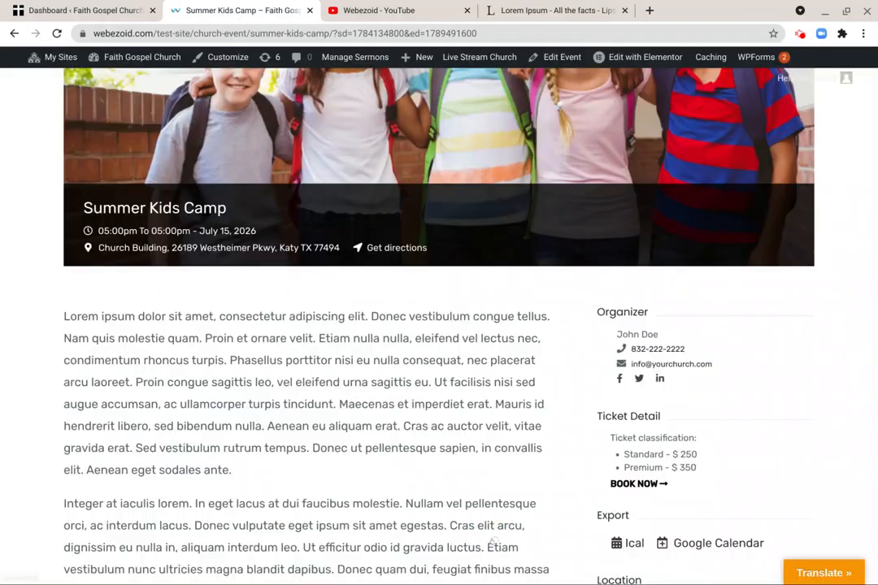
Switch to the site dashboard and open the Payment section of the Church Event settings
{"action": "left_click", "coordinate": [69, 11]}
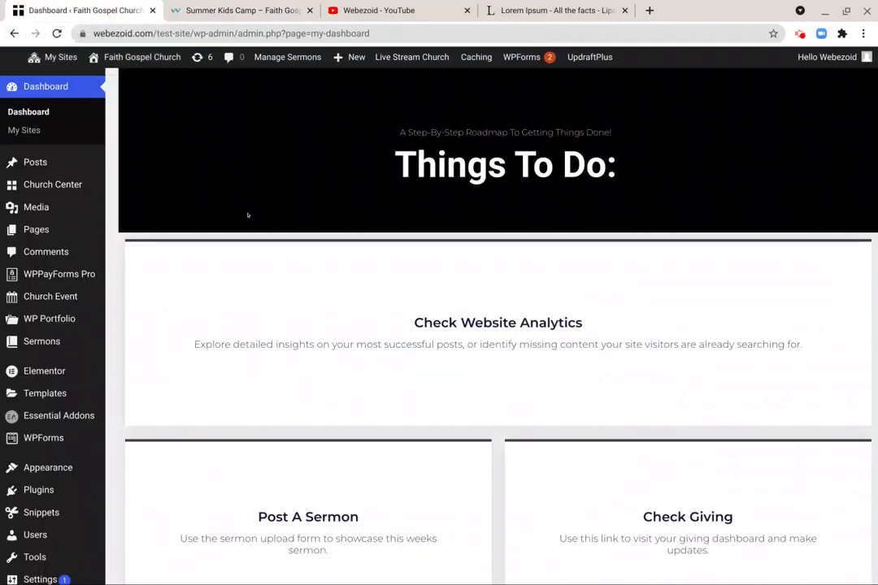
{"action": "scroll", "coordinate": [168, 369], "scroll_direction": "down", "scroll_amount": 1}
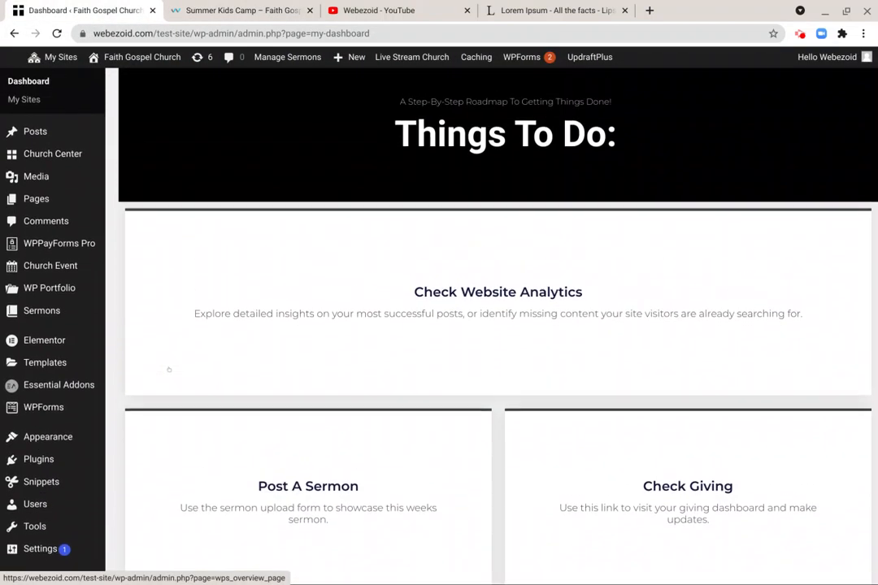
{"action": "scroll", "coordinate": [168, 370], "scroll_direction": "up", "scroll_amount": 1}
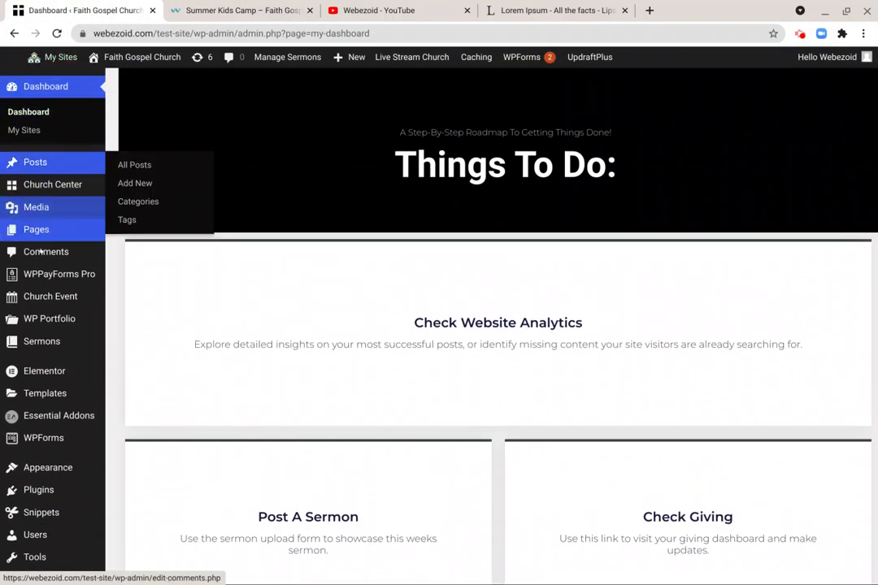
{"action": "mouse_move", "coordinate": [43, 299]}
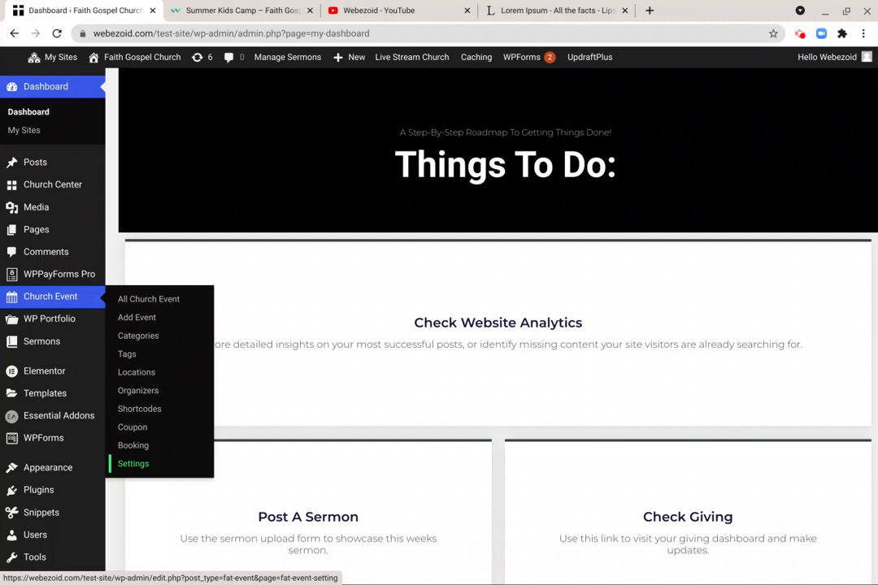
{"action": "left_click", "coordinate": [131, 465]}
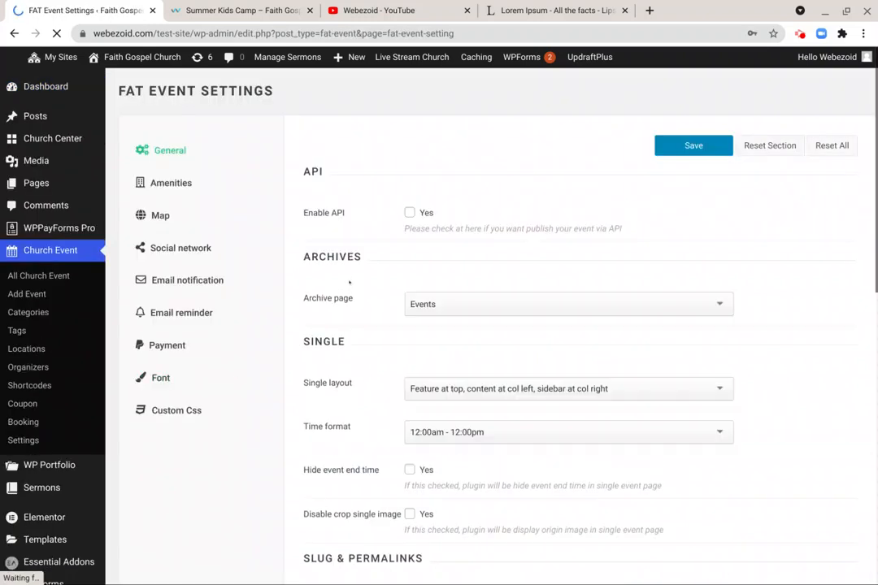
{"action": "left_click", "coordinate": [159, 346]}
Enable the booking form builder in the payment settings and save the options
{"action": "scroll", "coordinate": [439, 292], "scroll_direction": "down", "scroll_amount": 1}
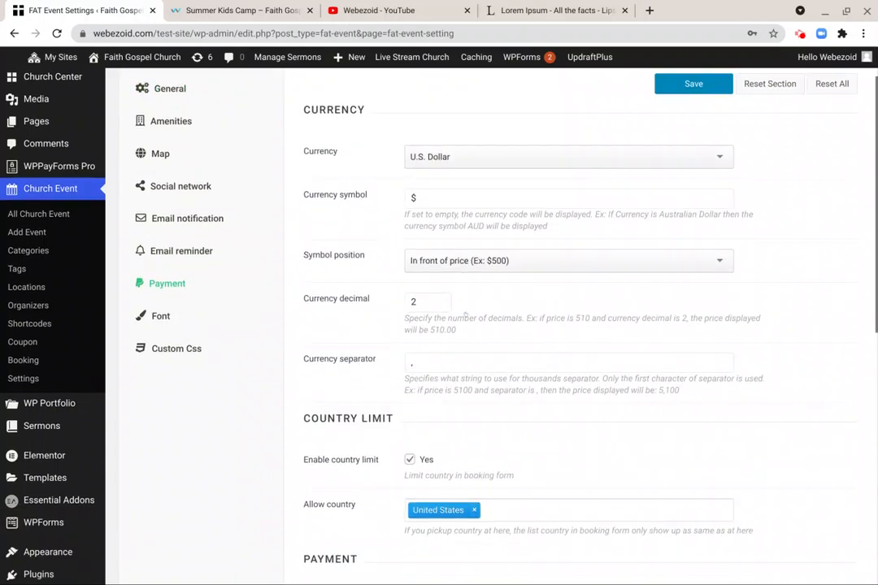
{"action": "scroll", "coordinate": [465, 316], "scroll_direction": "down", "scroll_amount": 3}
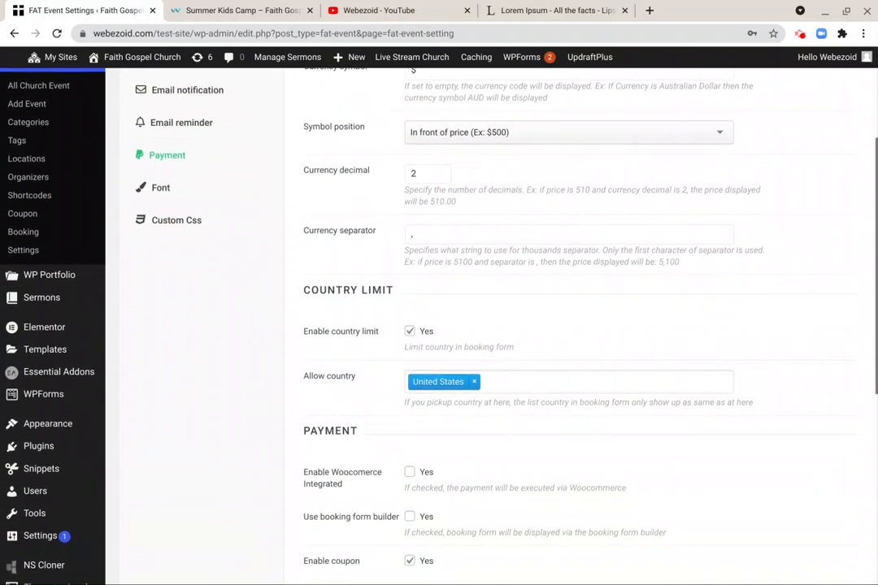
{"action": "scroll", "coordinate": [465, 316], "scroll_direction": "up", "scroll_amount": 3}
{"action": "scroll", "coordinate": [464, 315], "scroll_direction": "down", "scroll_amount": 5}
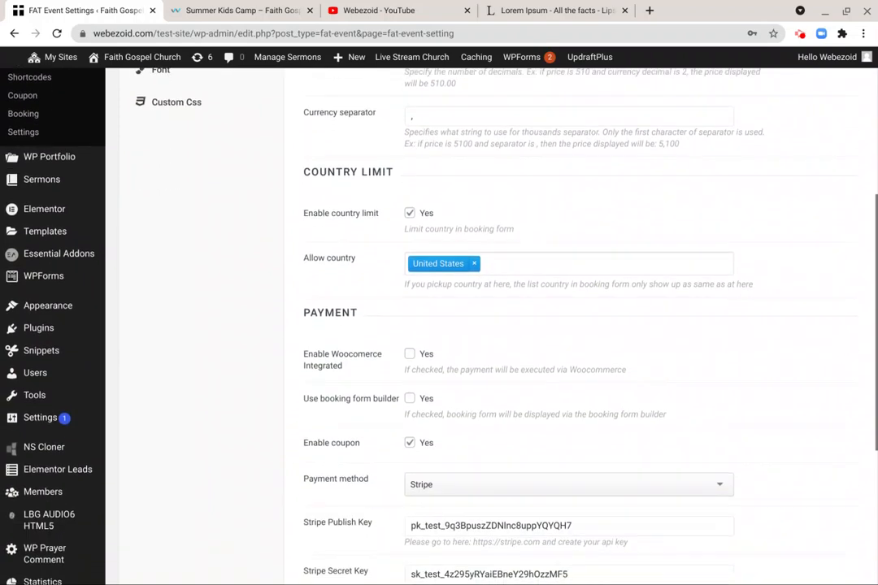
{"action": "scroll", "coordinate": [465, 315], "scroll_direction": "down", "scroll_amount": 3}
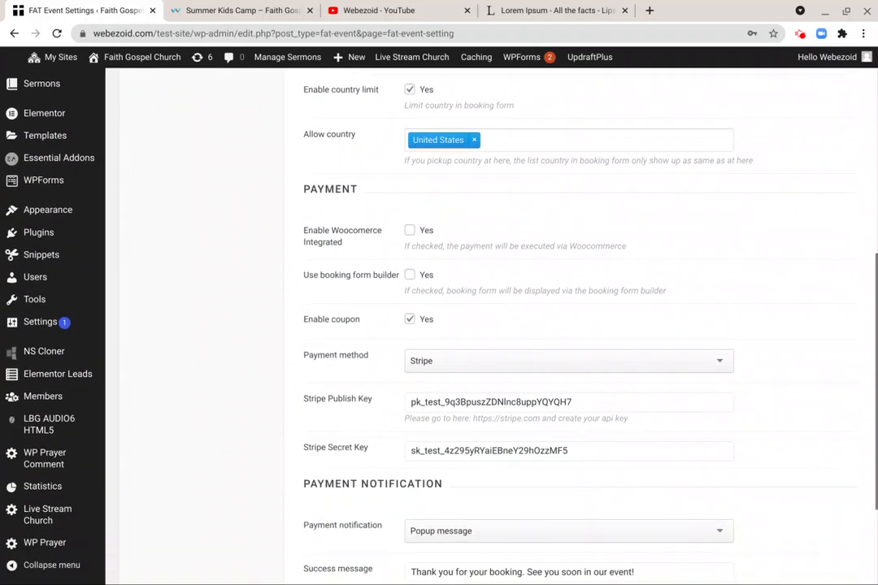
{"action": "scroll", "coordinate": [465, 315], "scroll_direction": "down", "scroll_amount": 1}
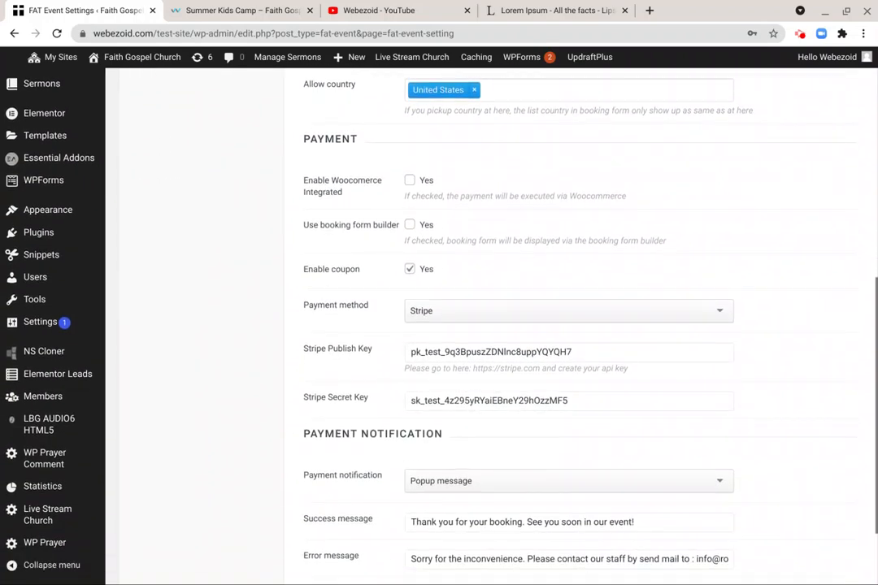
{"action": "scroll", "coordinate": [465, 315], "scroll_direction": "up", "scroll_amount": 2}
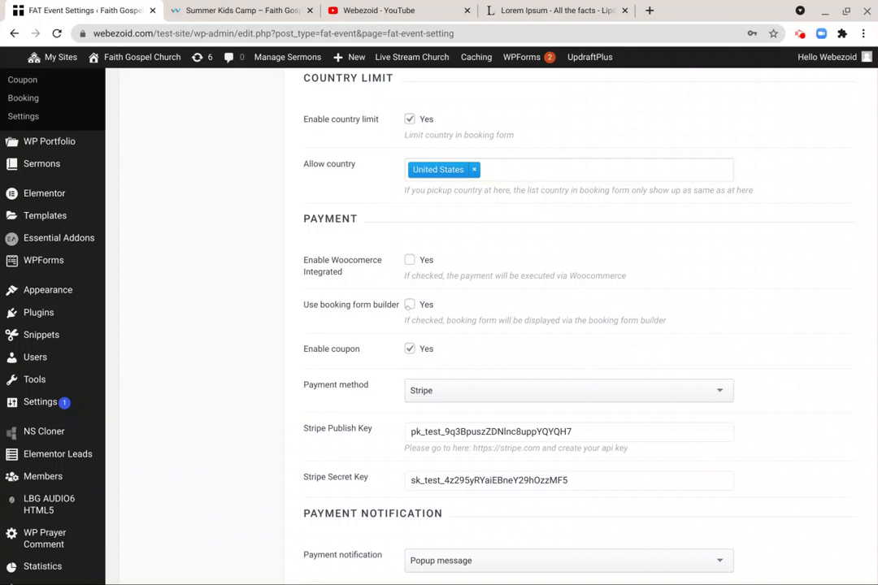
{"action": "left_click", "coordinate": [409, 304]}
{"action": "scroll", "coordinate": [281, 323], "scroll_direction": "up", "scroll_amount": 3}
{"action": "scroll", "coordinate": [281, 323], "scroll_direction": "down", "scroll_amount": 4}
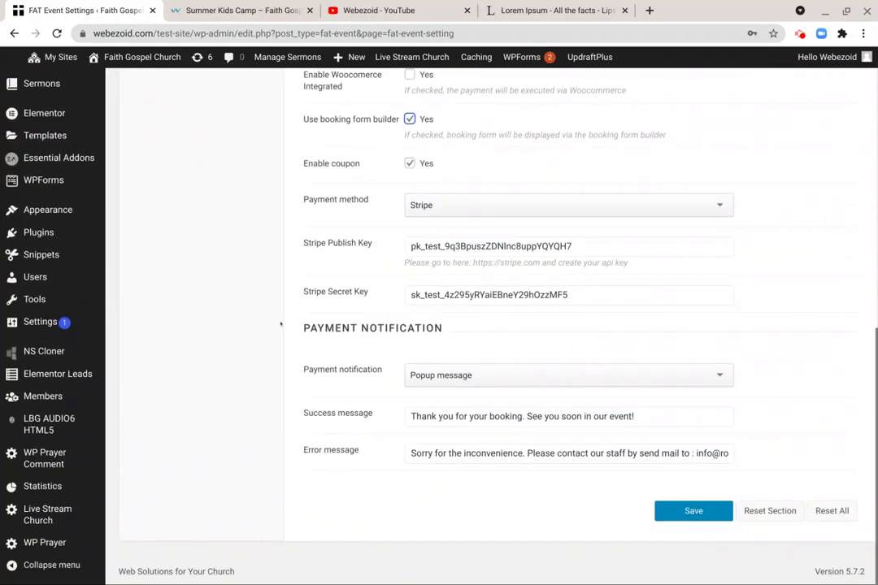
{"action": "left_click", "coordinate": [695, 511]}
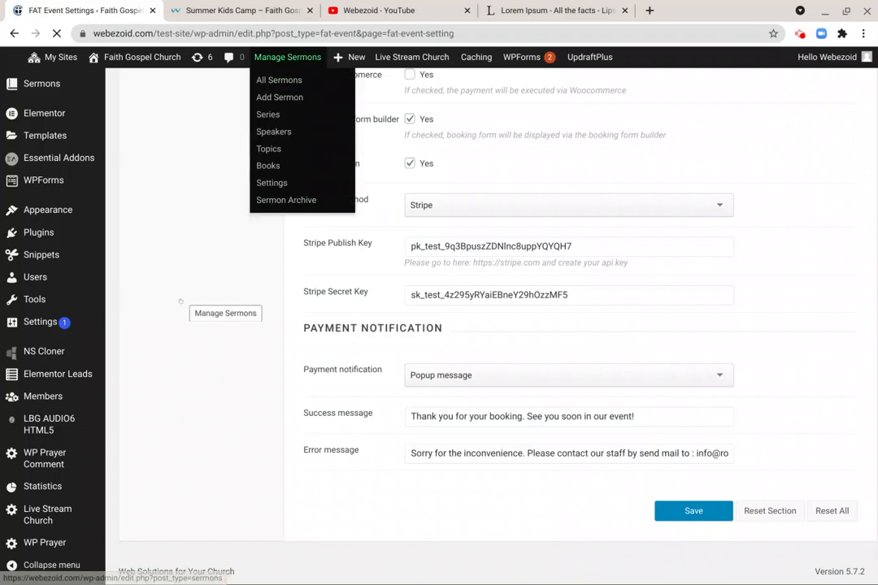
Return to the Summer Kids Camp event page, check the ticket booking form, and close it without booking
{"action": "left_click", "coordinate": [205, 17]}
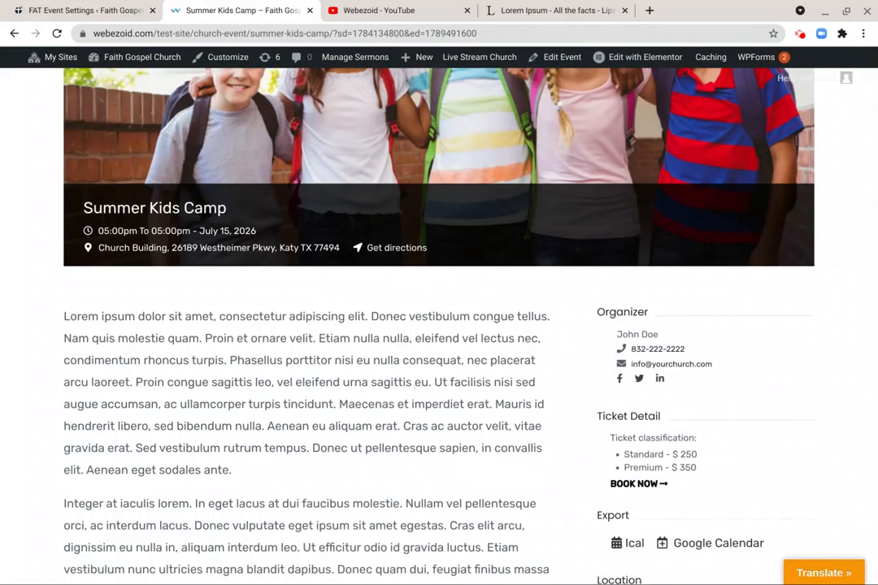
{"action": "scroll", "coordinate": [439, 325], "scroll_direction": "down", "scroll_amount": 3}
{"action": "scroll", "coordinate": [576, 345], "scroll_direction": "up", "scroll_amount": 1}
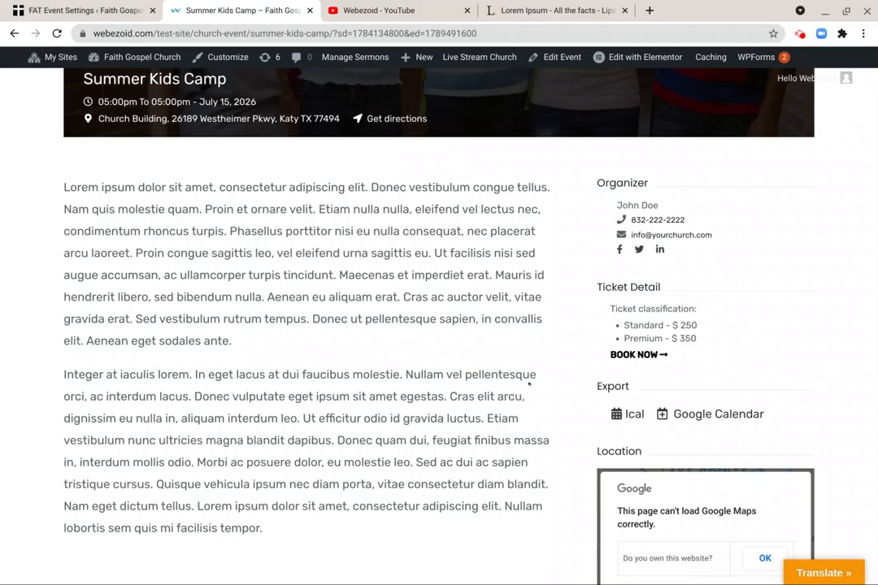
{"action": "scroll", "coordinate": [529, 384], "scroll_direction": "up", "scroll_amount": 3}
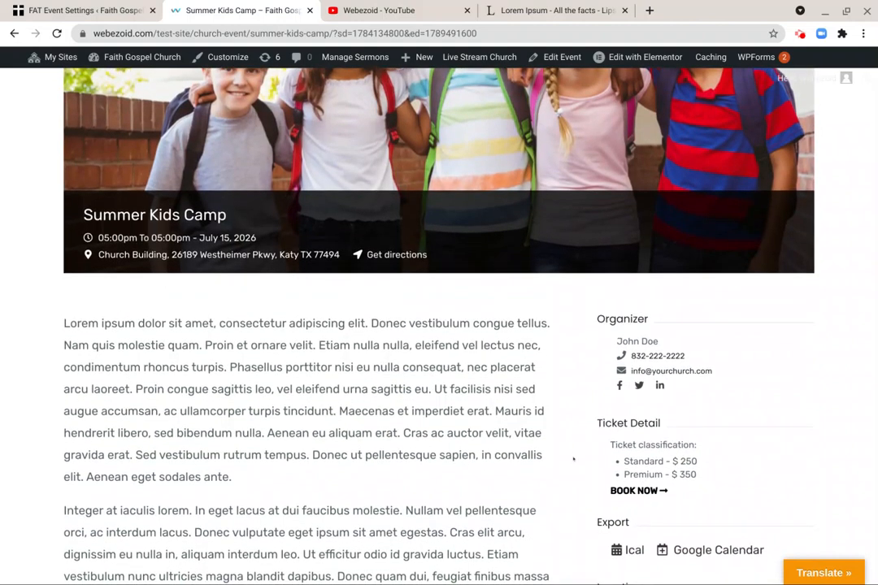
{"action": "scroll", "coordinate": [439, 325], "scroll_direction": "up", "scroll_amount": 1}
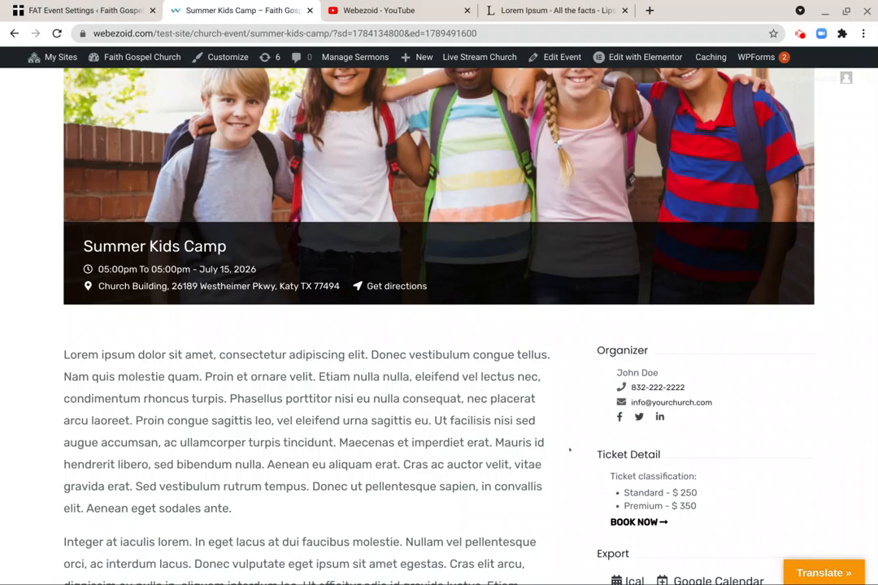
{"action": "left_click", "coordinate": [624, 521]}
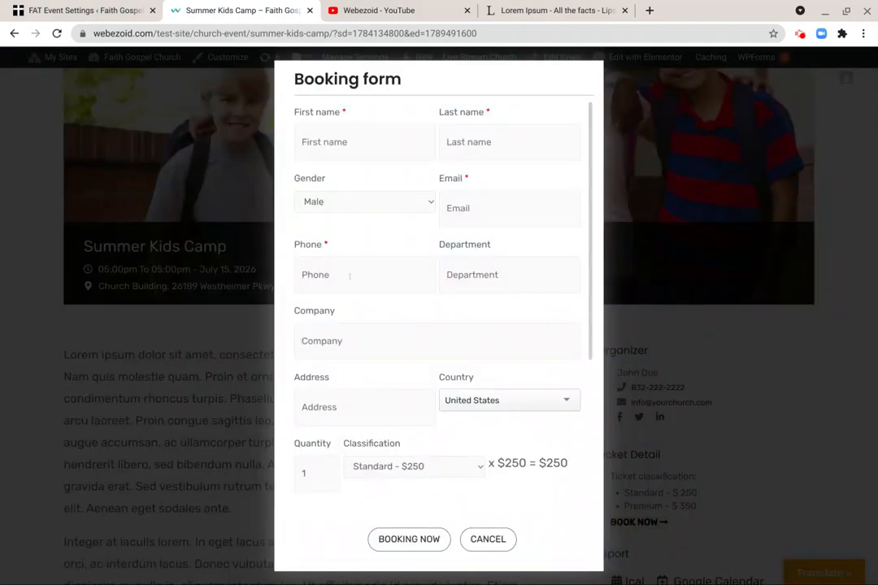
{"action": "left_click", "coordinate": [488, 537]}
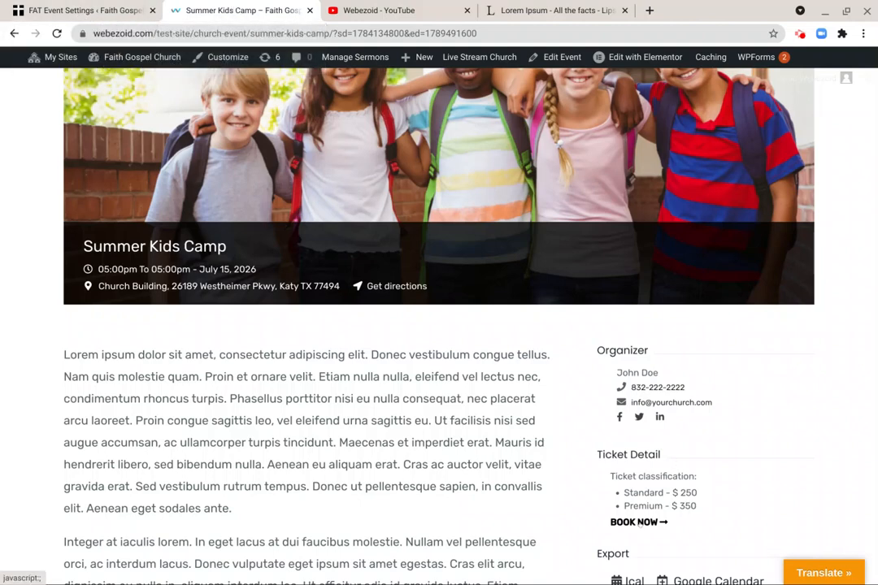
Reopen the booking form, highlight the Department field, review the remaining fields down to Note, and cancel the form
{"action": "left_click", "coordinate": [639, 521]}
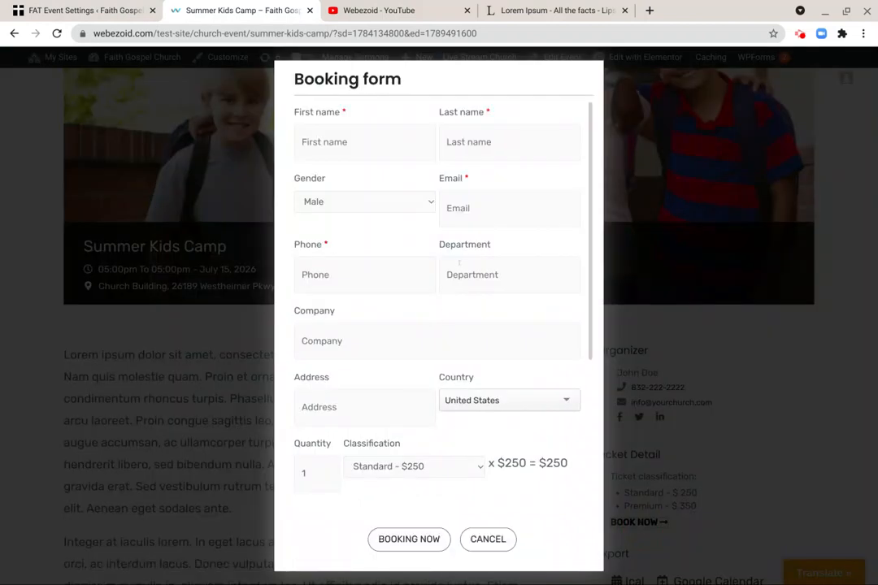
{"action": "left_click_drag", "start_coordinate": [455, 247], "coordinate": [471, 298]}
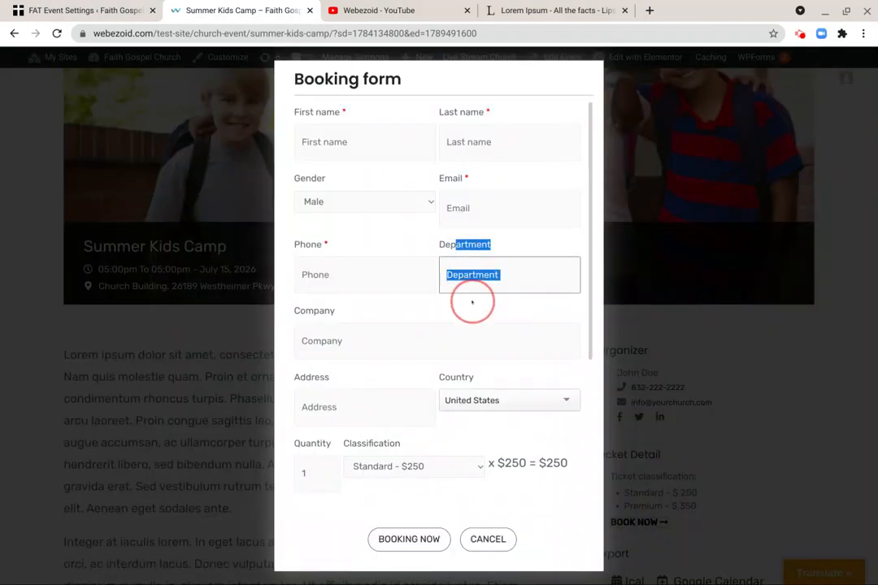
{"action": "scroll", "coordinate": [402, 356], "scroll_direction": "down", "scroll_amount": 3}
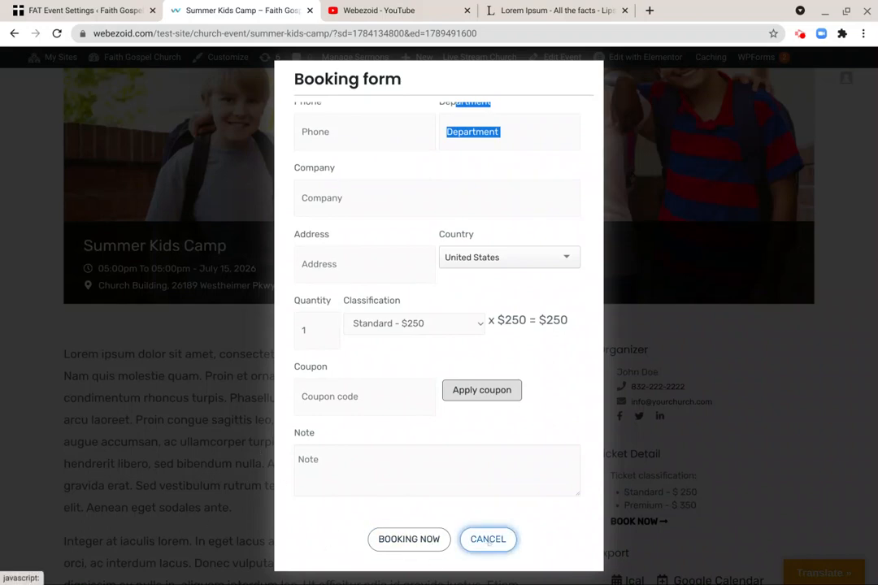
{"action": "left_click", "coordinate": [488, 539]}
Return to the event settings, reload the page, and open the Church Event booking form builder
{"action": "left_click", "coordinate": [71, 12]}
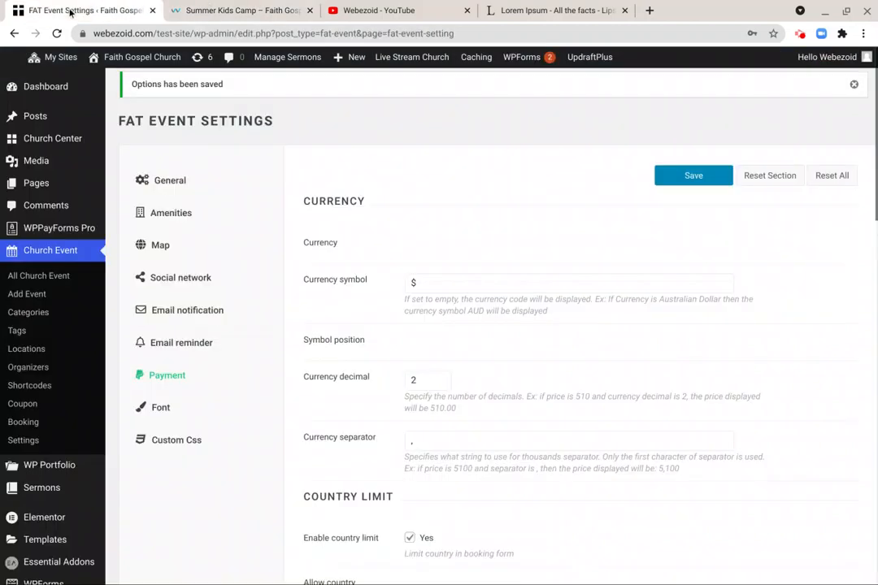
{"action": "scroll", "coordinate": [327, 238], "scroll_direction": "down", "scroll_amount": 5}
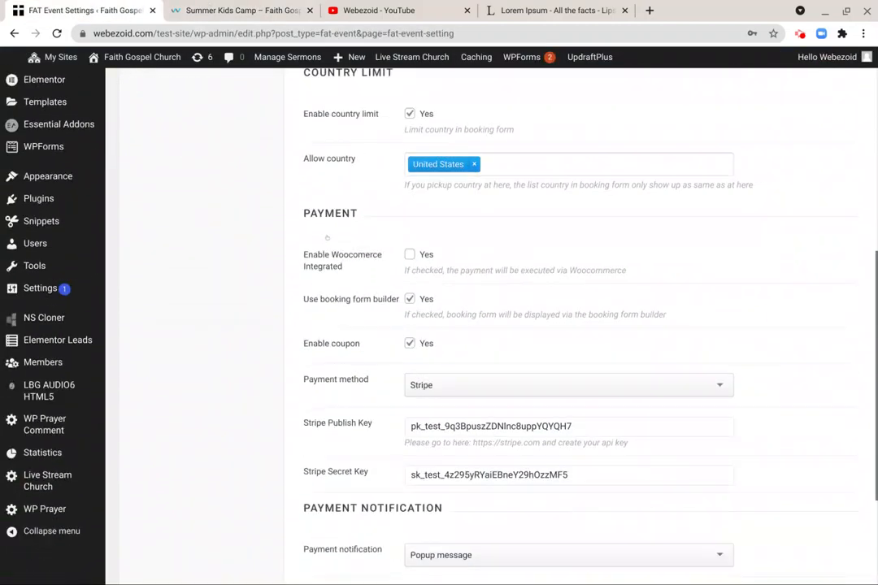
{"action": "scroll", "coordinate": [326, 238], "scroll_direction": "down", "scroll_amount": 2}
{"action": "scroll", "coordinate": [282, 333], "scroll_direction": "up", "scroll_amount": 6}
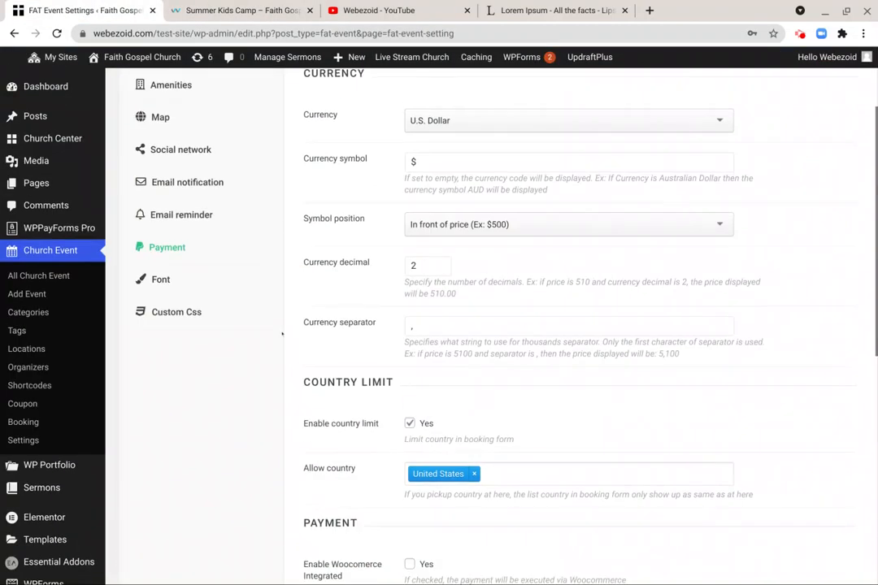
{"action": "scroll", "coordinate": [617, 415], "scroll_direction": "up", "scroll_amount": 2}
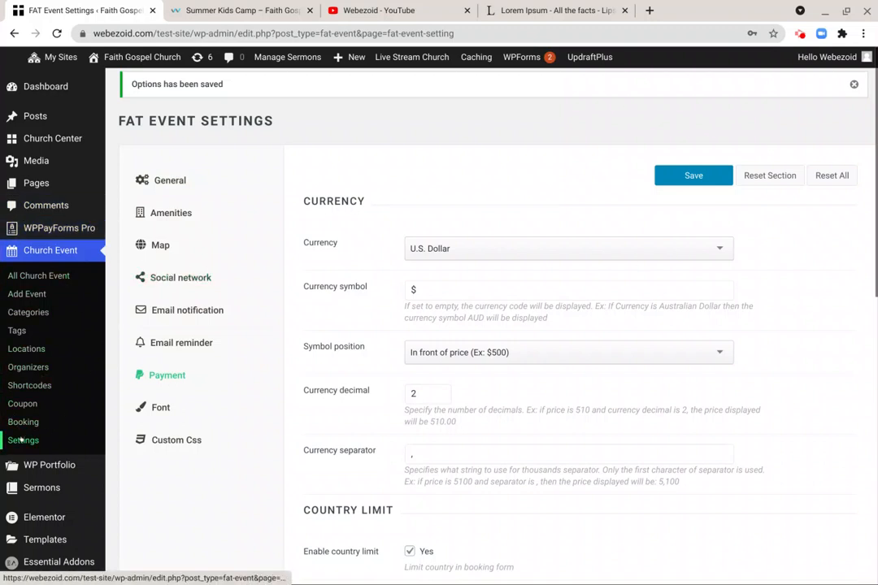
{"action": "left_click", "coordinate": [56, 34]}
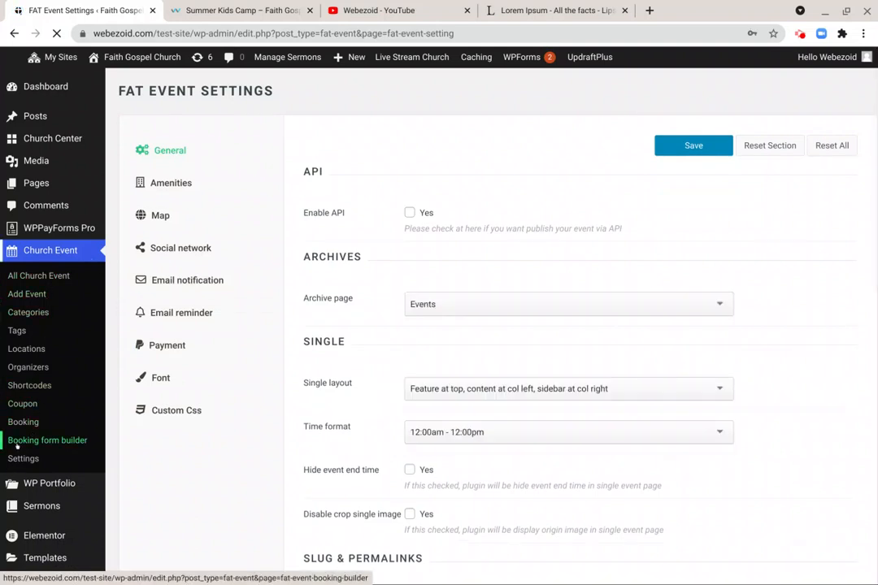
{"action": "left_click", "coordinate": [68, 443]}
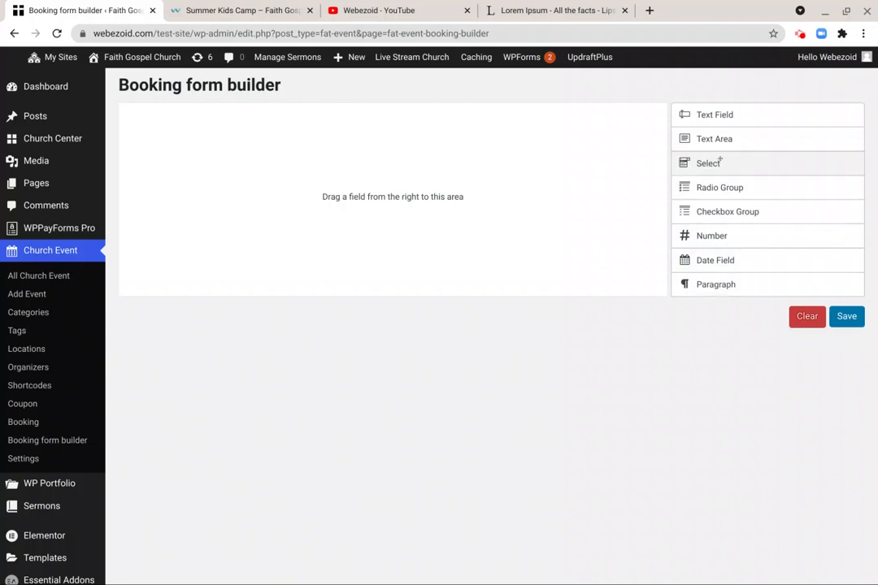
Add a Text Field to the booking form, make it required, and label it First Name
{"action": "left_click_drag", "start_coordinate": [726, 120], "coordinate": [345, 150]}
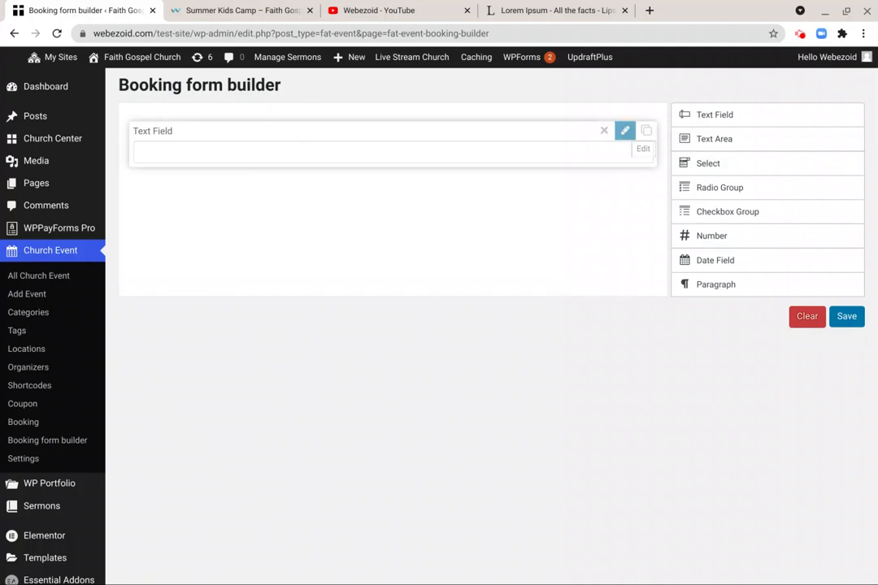
{"action": "left_click", "coordinate": [625, 130]}
{"action": "scroll", "coordinate": [373, 172], "scroll_direction": "down", "scroll_amount": 3}
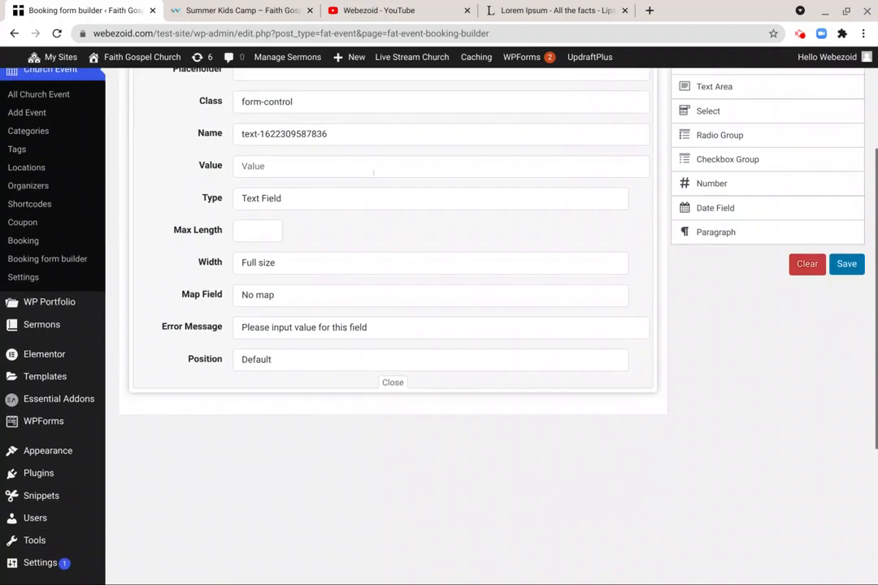
{"action": "scroll", "coordinate": [373, 172], "scroll_direction": "up", "scroll_amount": 3}
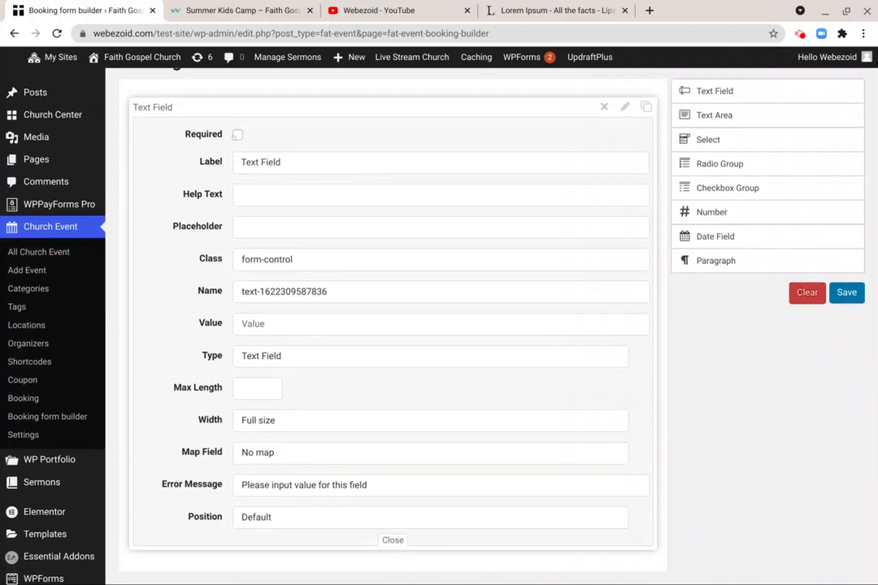
{"action": "left_click", "coordinate": [237, 135]}
{"action": "triple_click", "coordinate": [302, 161]}
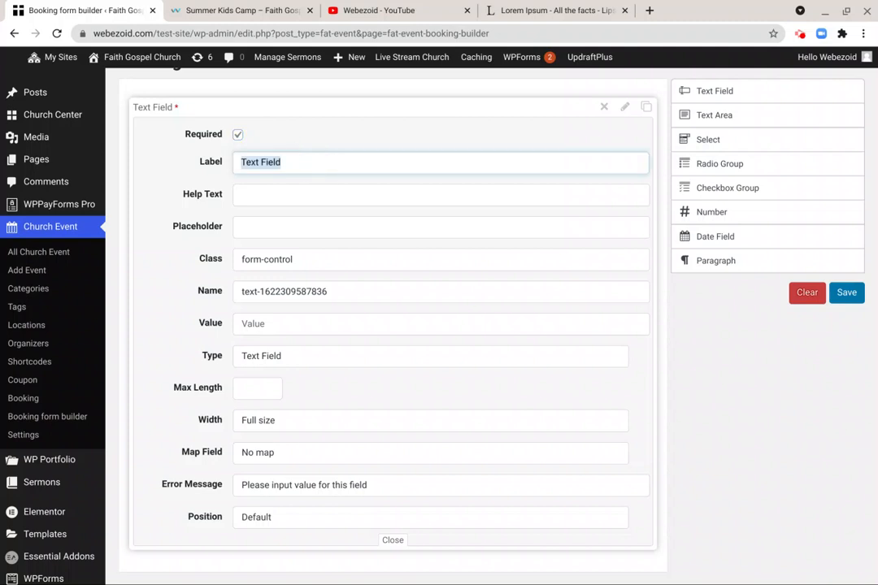
{"action": "type", "text": "First Name"}
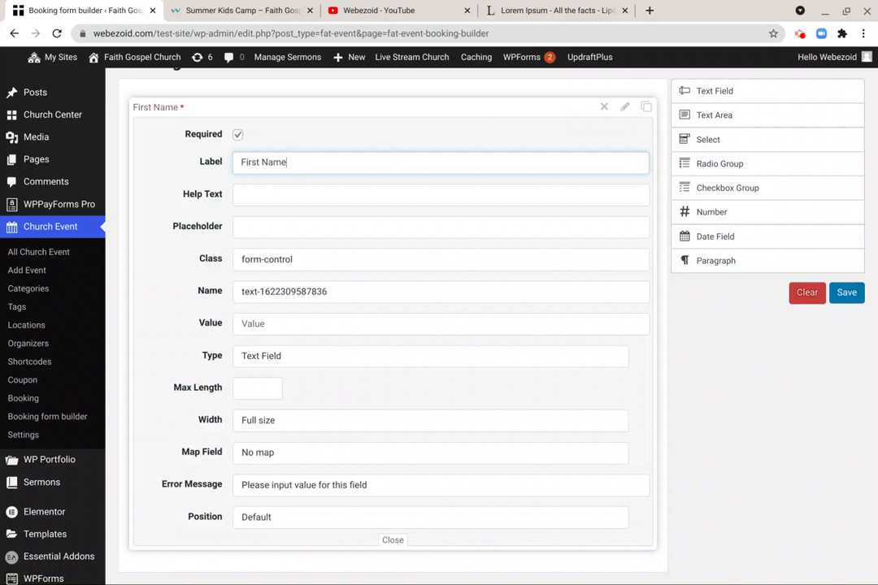
{"action": "scroll", "coordinate": [162, 148], "scroll_direction": "down", "scroll_amount": 1}
{"action": "scroll", "coordinate": [193, 175], "scroll_direction": "up", "scroll_amount": 1}
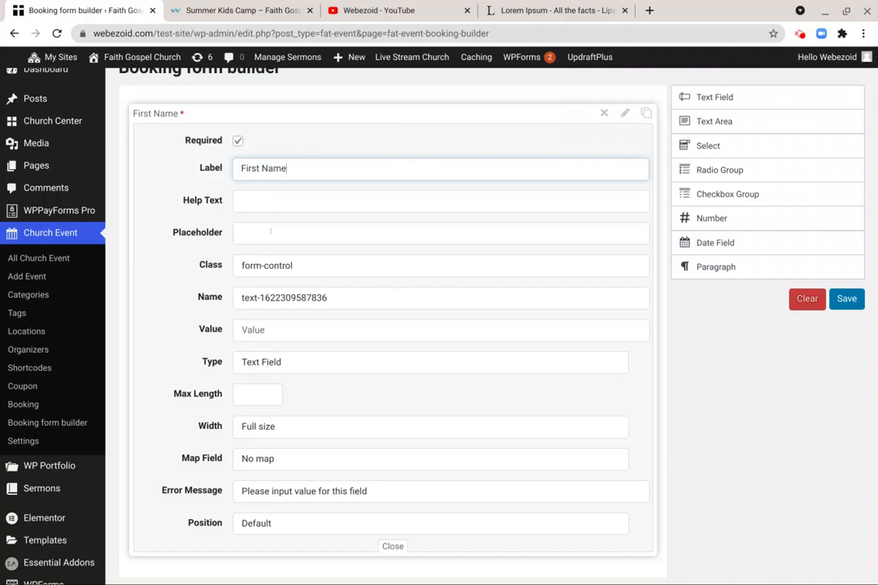
Examine the First Name field's value setting and available input types, keeping the type as Text Field
{"action": "scroll", "coordinate": [266, 236], "scroll_direction": "down", "scroll_amount": 1}
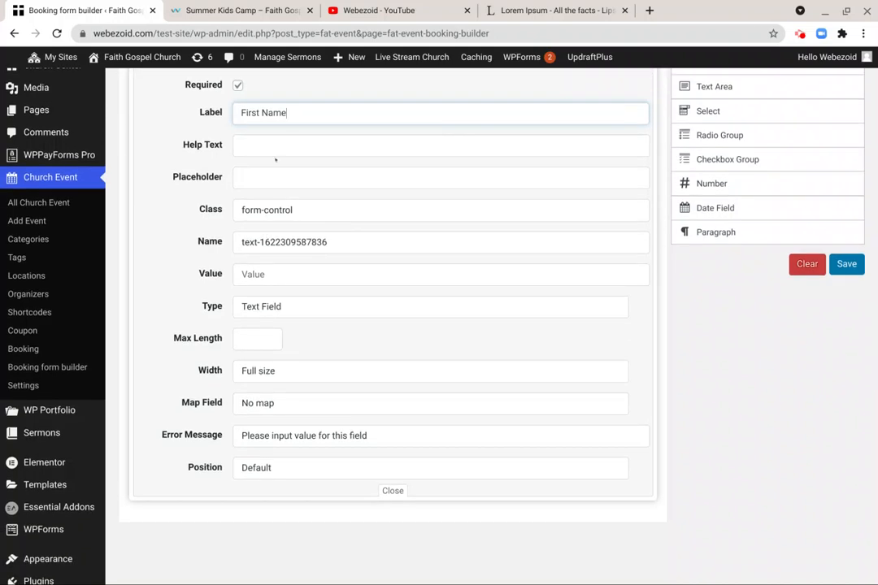
{"action": "scroll", "coordinate": [275, 159], "scroll_direction": "down", "scroll_amount": 1}
{"action": "left_click", "coordinate": [280, 199]}
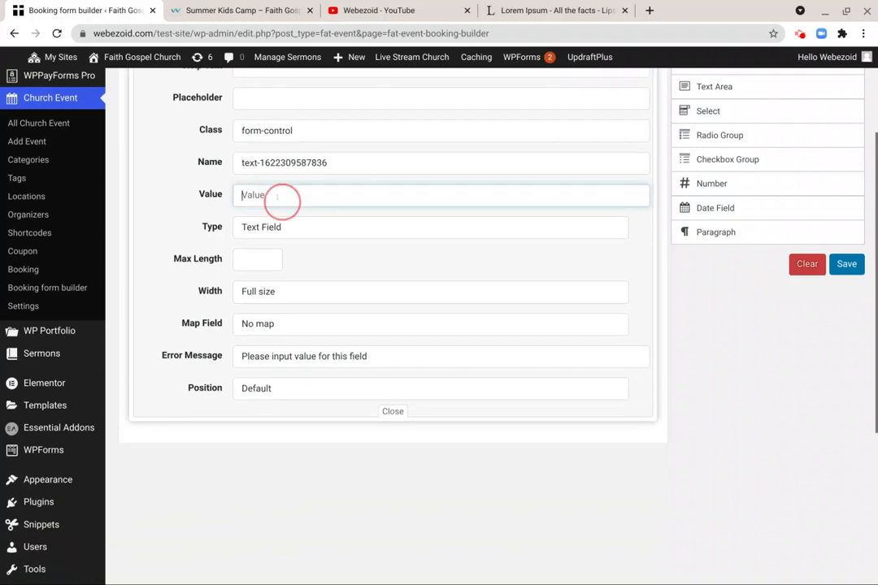
{"action": "left_click", "coordinate": [198, 208]}
{"action": "scroll", "coordinate": [269, 207], "scroll_direction": "down", "scroll_amount": 1}
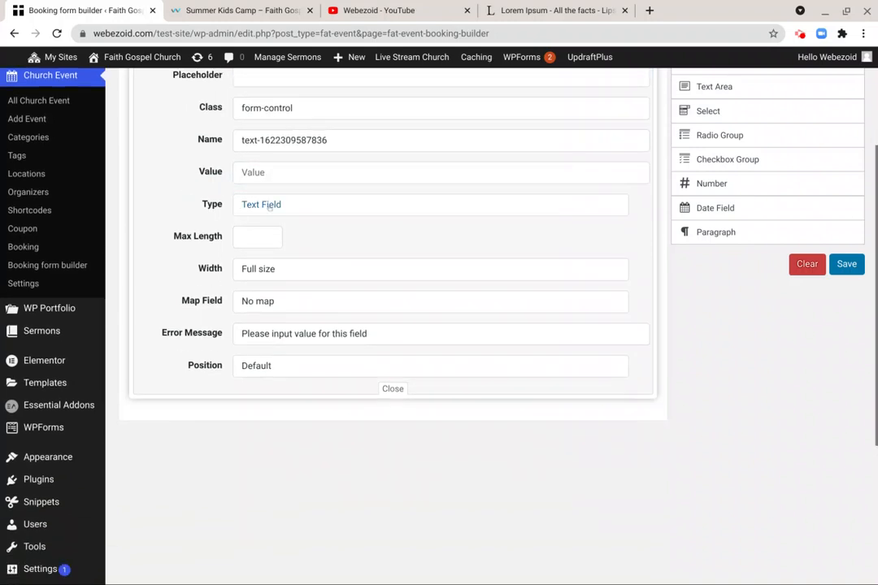
{"action": "left_click", "coordinate": [269, 207]}
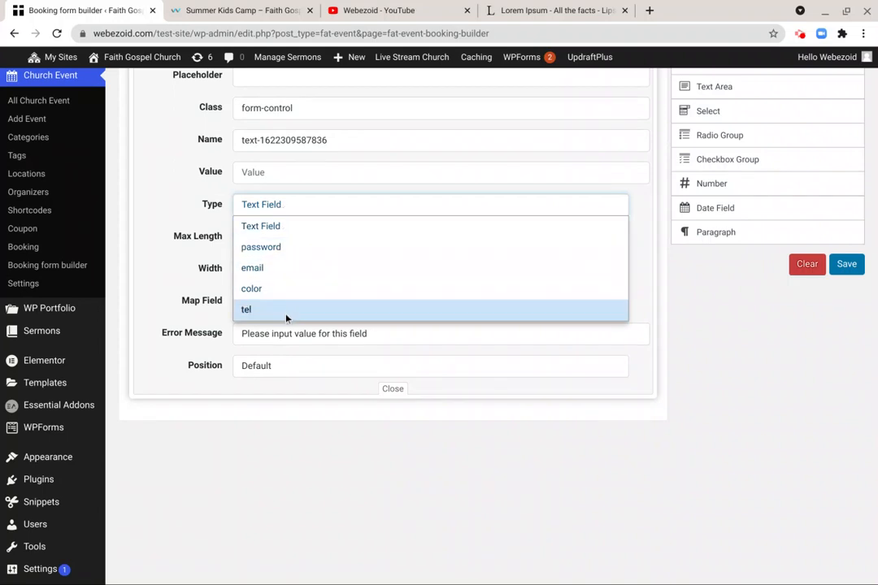
{"action": "left_click", "coordinate": [205, 195]}
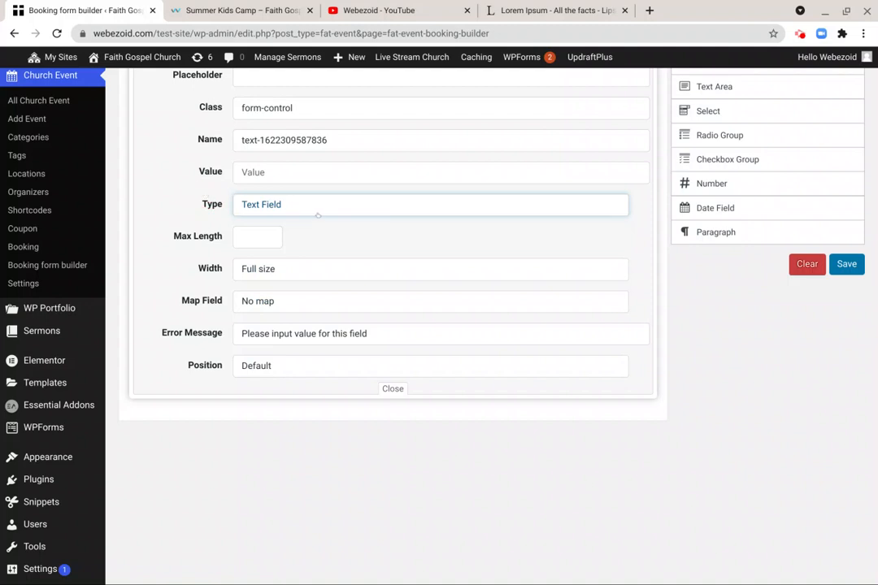
{"action": "scroll", "coordinate": [318, 215], "scroll_direction": "down", "scroll_amount": 1}
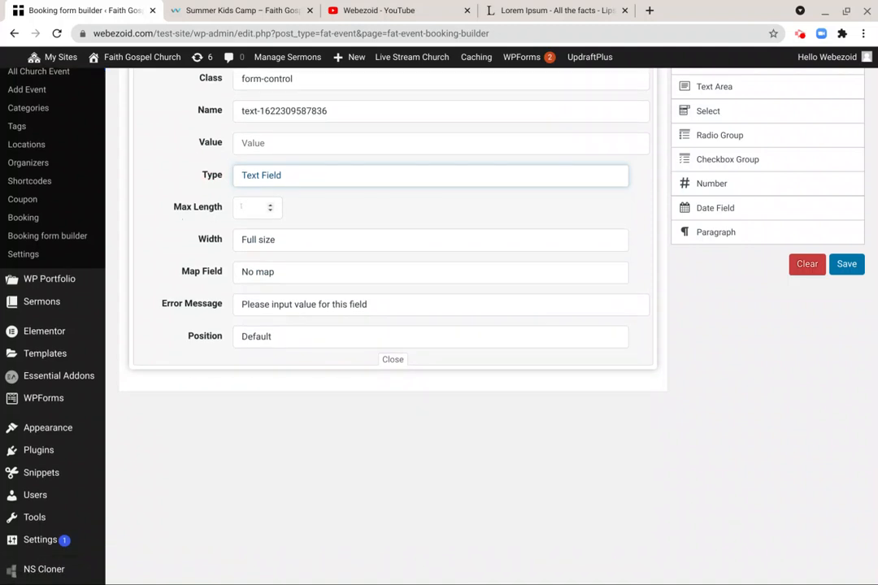
Try a maximum length of 100 for the First Name field and clear the value again
{"action": "left_click", "coordinate": [243, 208]}
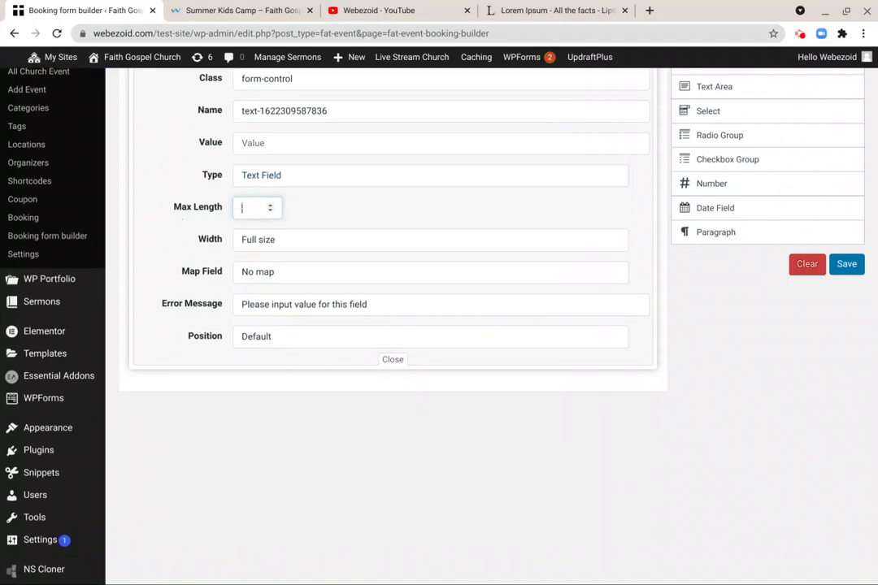
{"action": "type", "text": "100"}
{"action": "key", "text": "BackSpace"}
{"action": "key", "text": "BackSpace"}
{"action": "key", "text": "BackSpace"}
{"action": "scroll", "coordinate": [363, 202], "scroll_direction": "down", "scroll_amount": 1}
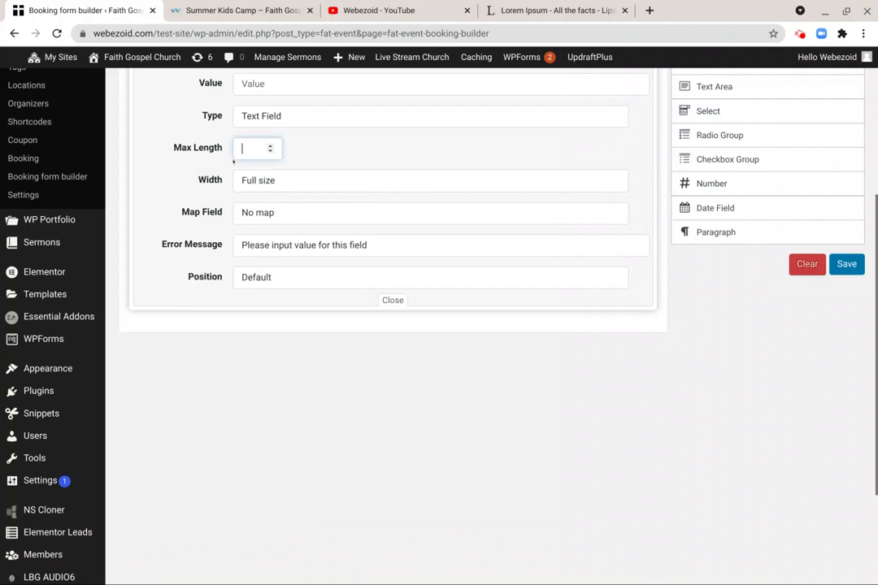
Check the First Name field's width options against the Company and name fields in the Summer Kids Camp booking form
{"action": "left_click", "coordinate": [302, 182]}
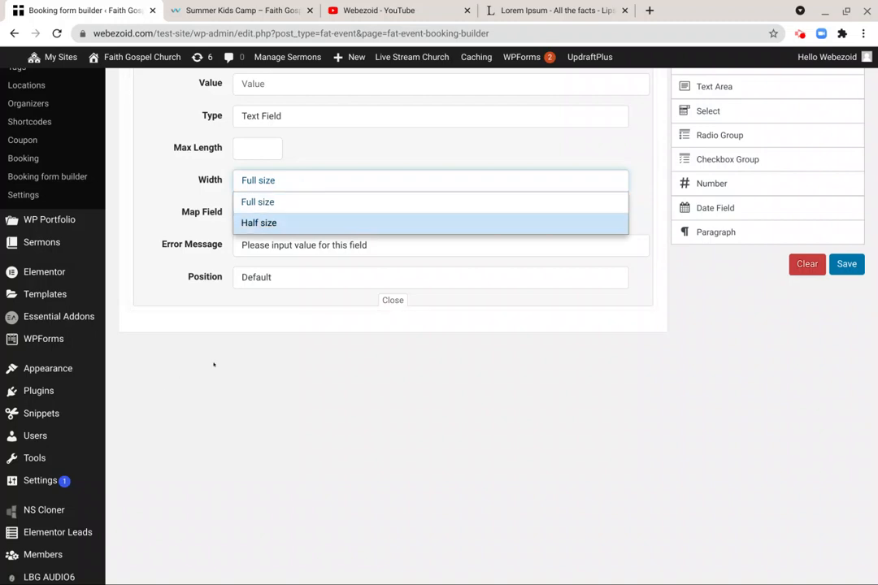
{"action": "left_click", "coordinate": [199, 10]}
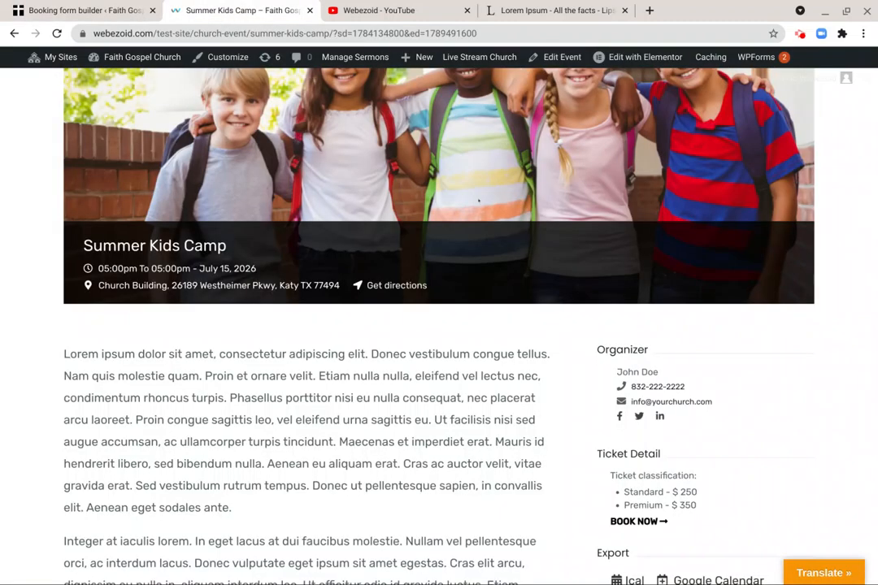
{"action": "scroll", "coordinate": [617, 459], "scroll_direction": "down", "scroll_amount": 1}
{"action": "left_click", "coordinate": [623, 456]}
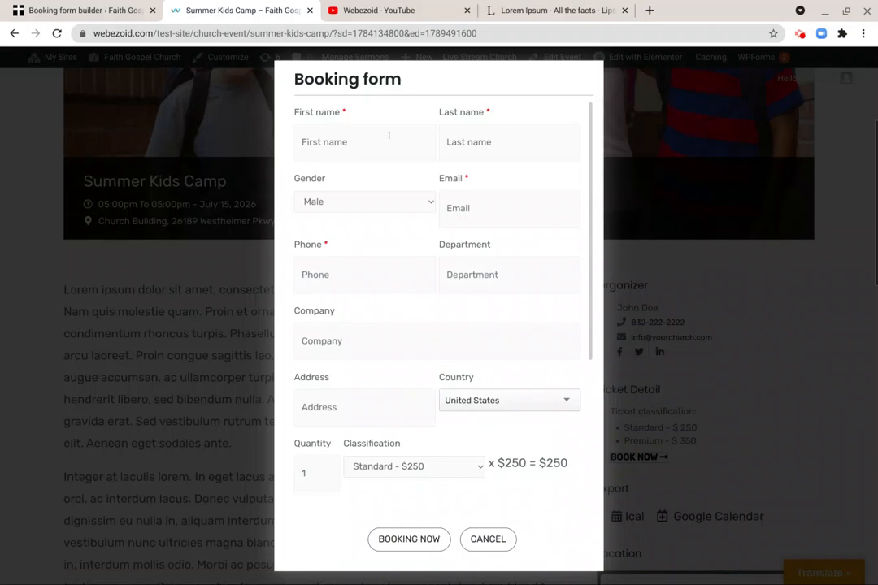
{"action": "scroll", "coordinate": [443, 186], "scroll_direction": "down", "scroll_amount": 3}
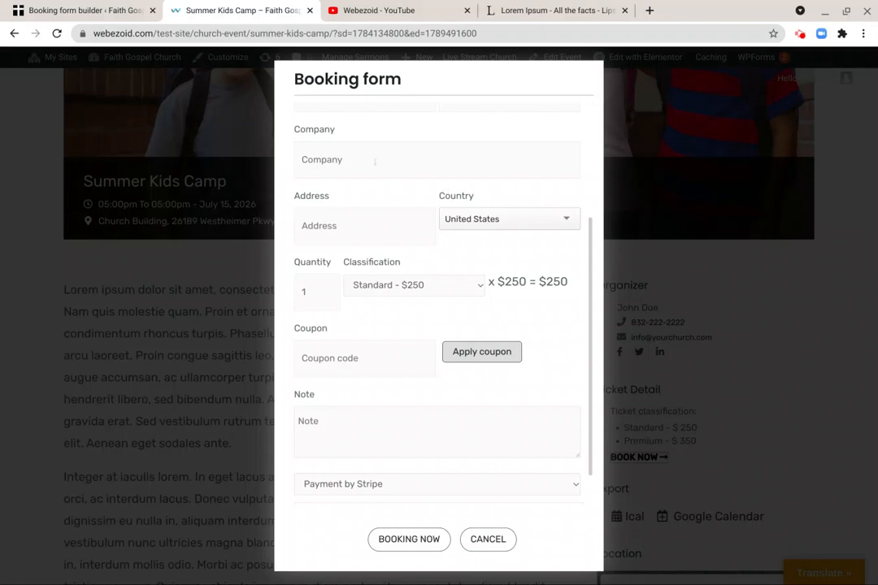
{"action": "left_click_drag", "start_coordinate": [298, 147], "coordinate": [564, 147]}
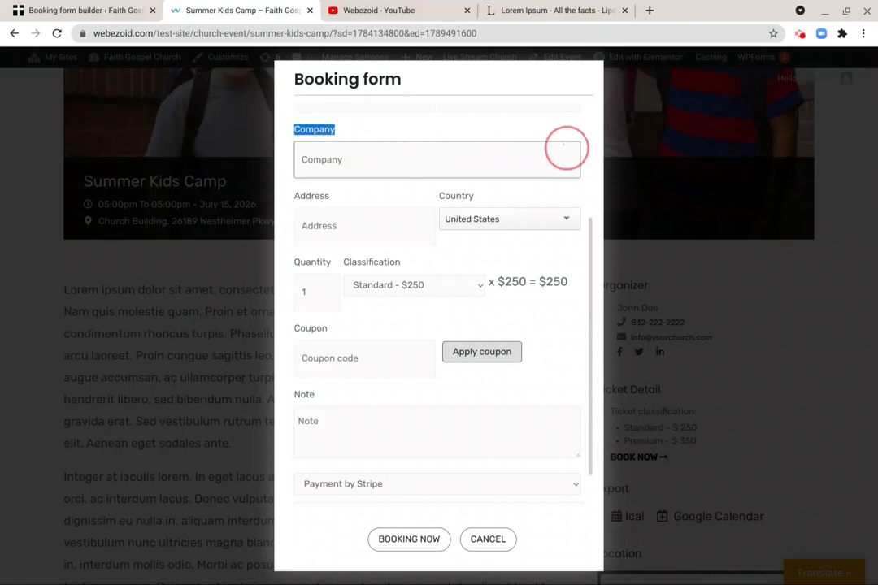
{"action": "scroll", "coordinate": [455, 138], "scroll_direction": "up", "scroll_amount": 5}
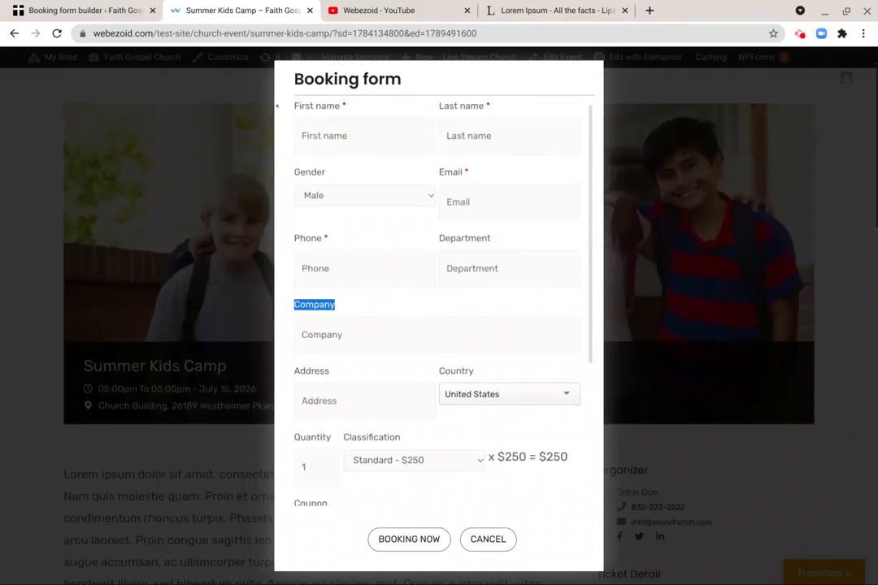
{"action": "left_click_drag", "start_coordinate": [277, 105], "coordinate": [531, 138]}
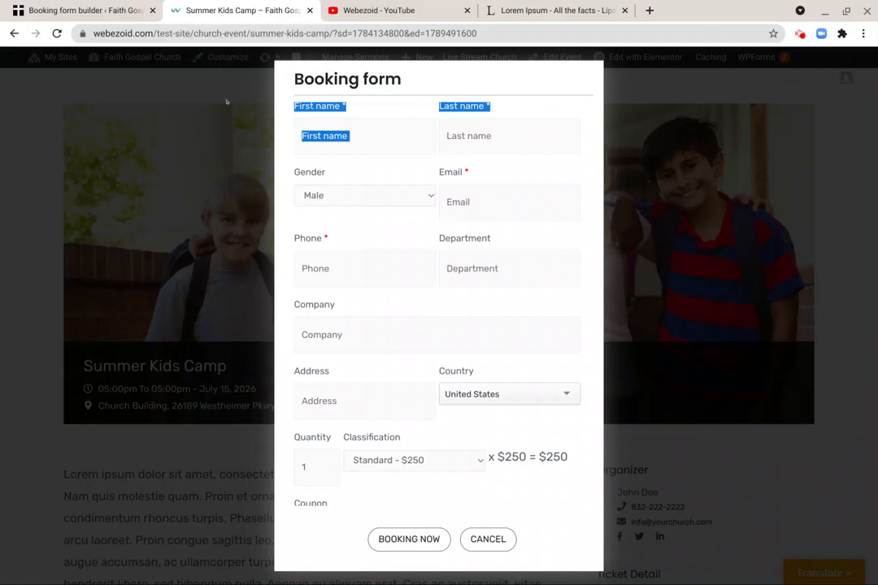
Return to the booking form builder and map the First Name field to First name
{"action": "left_click", "coordinate": [134, 17]}
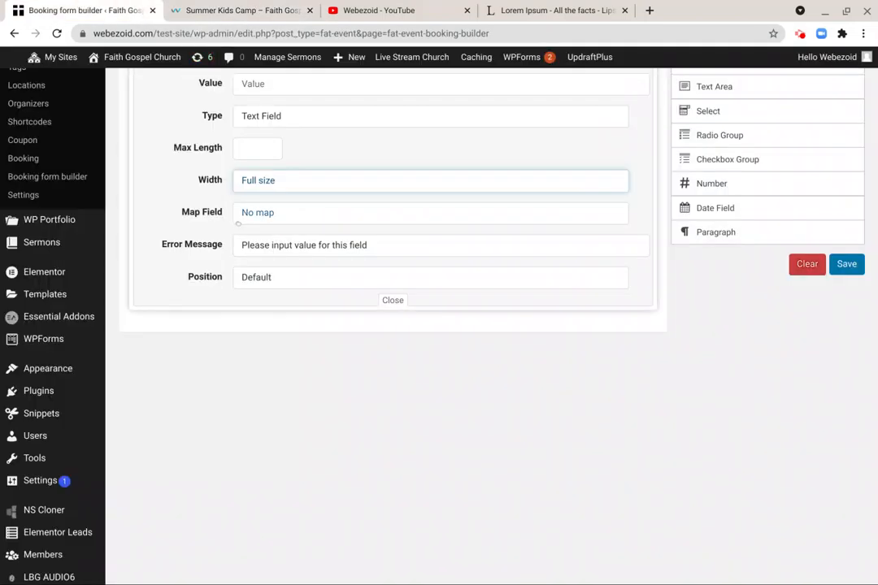
{"action": "left_click", "coordinate": [294, 216]}
{"action": "left_click", "coordinate": [293, 257]}
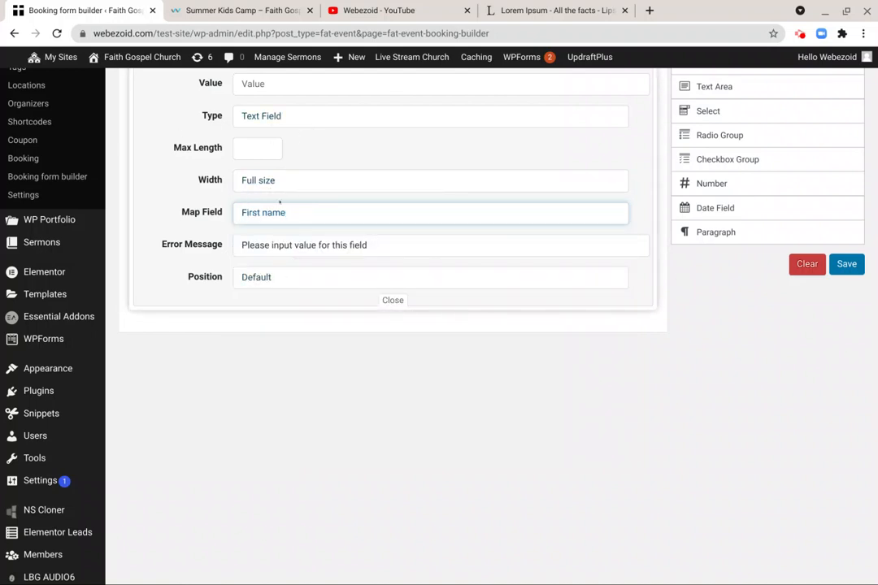
{"action": "left_click", "coordinate": [264, 213]}
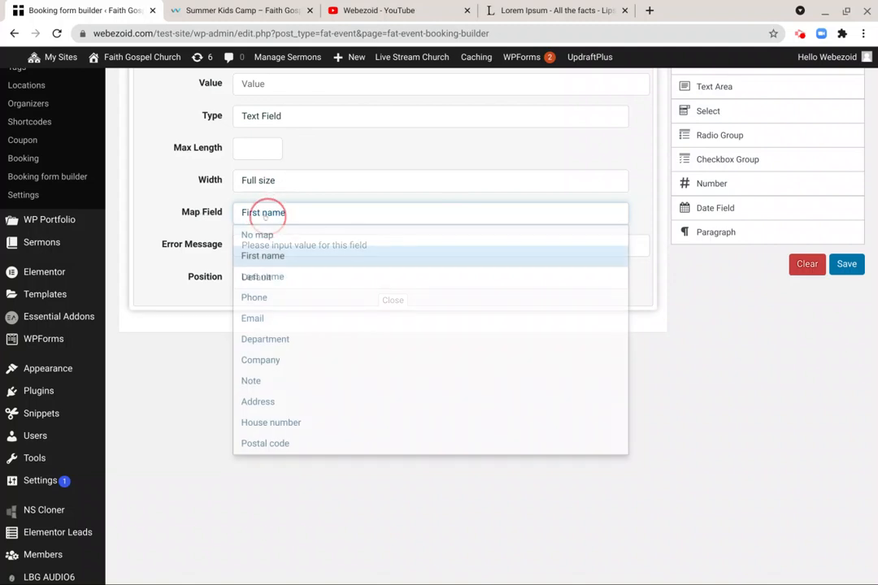
{"action": "left_click", "coordinate": [273, 256]}
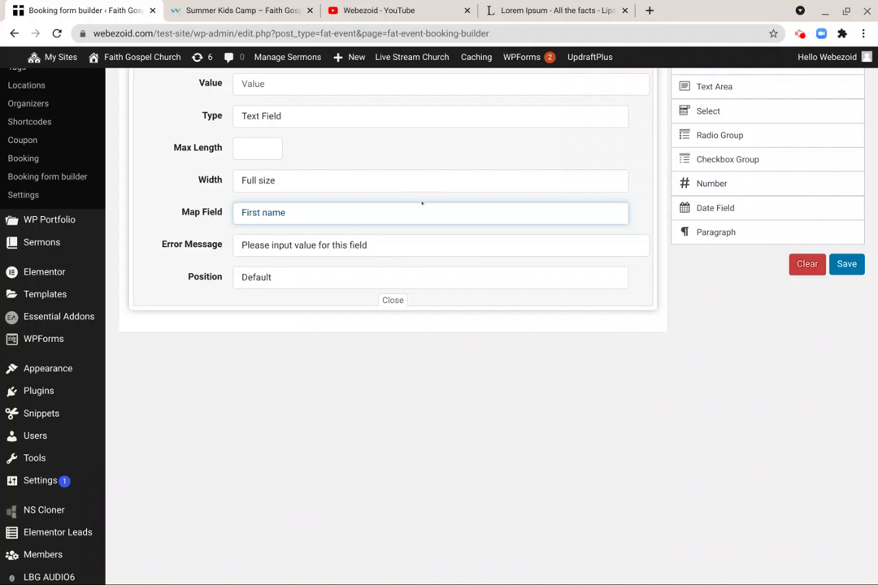
Try to save the booking form and collapse the First Name field's settings
{"action": "left_click", "coordinate": [847, 271]}
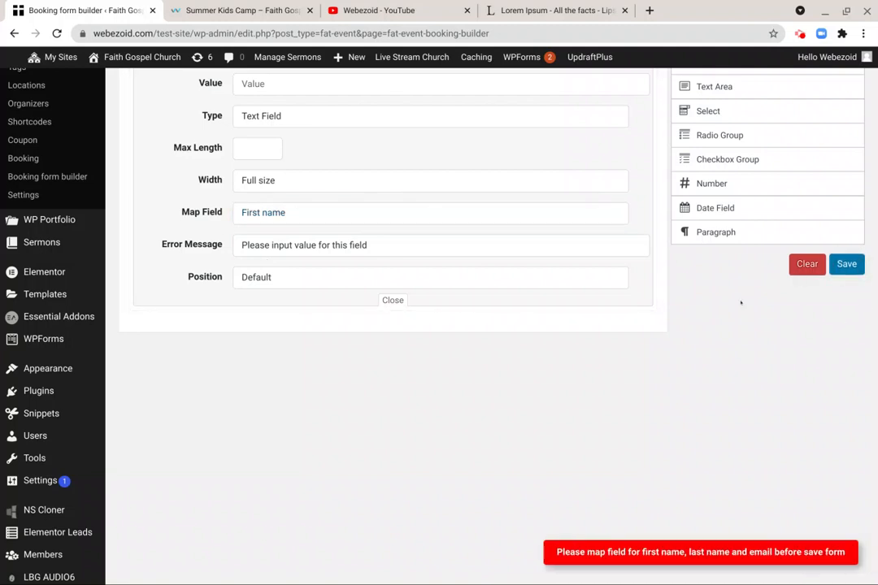
{"action": "scroll", "coordinate": [613, 383], "scroll_direction": "up", "scroll_amount": 5}
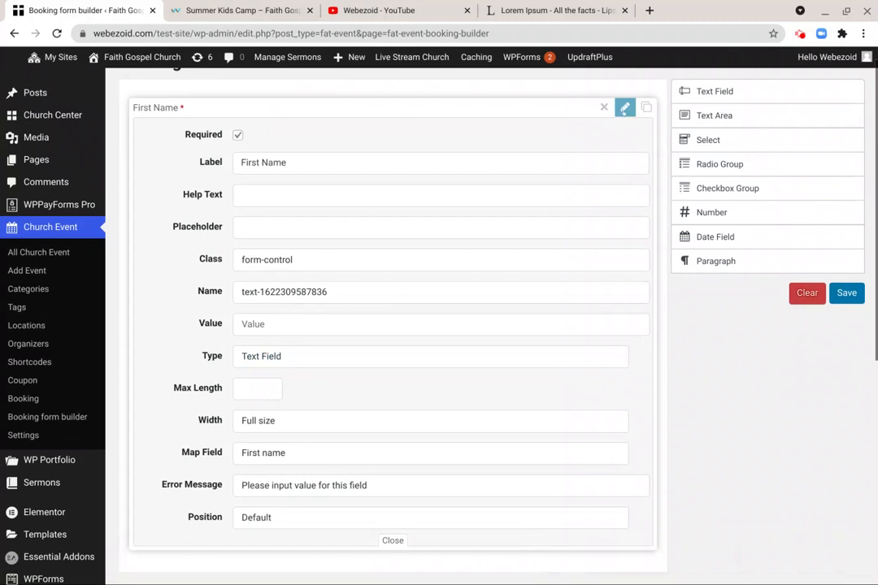
{"action": "left_click", "coordinate": [490, 107]}
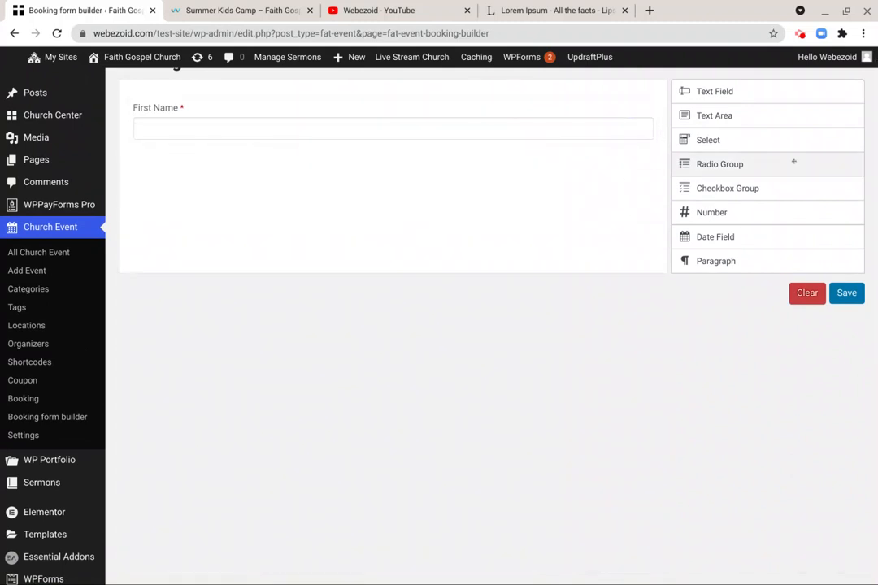
{"action": "scroll", "coordinate": [707, 95], "scroll_direction": "down", "scroll_amount": 2}
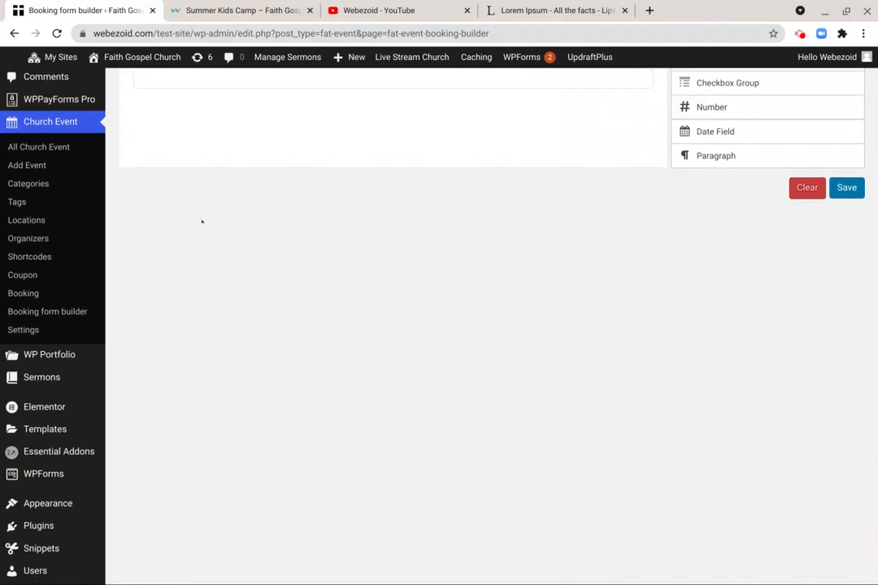
Make the second text field of the booking form required and label it Last Name
{"action": "scroll", "coordinate": [202, 221], "scroll_direction": "up", "scroll_amount": 2}
{"action": "left_click", "coordinate": [265, 185]}
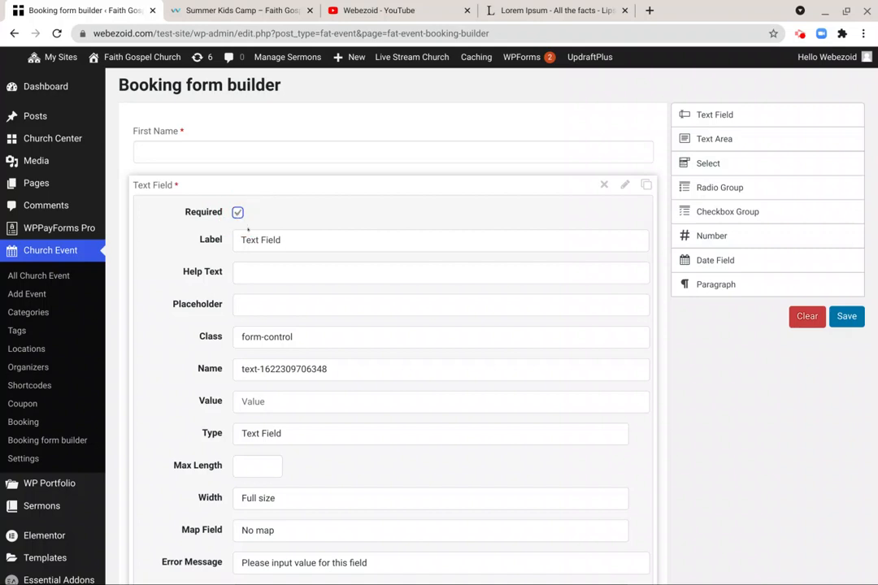
{"action": "triple_click", "coordinate": [244, 231]}
{"action": "type", "text": "Last Name"}
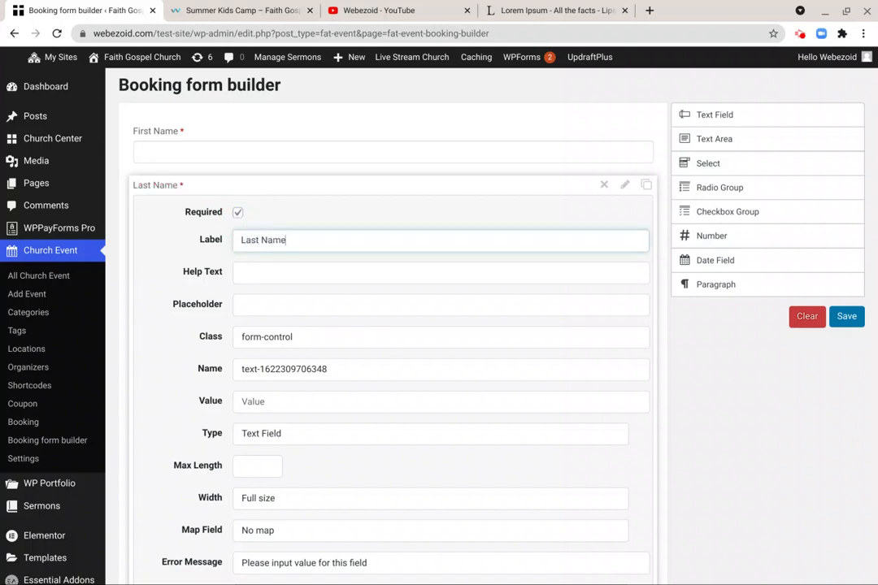
Set the Last Name field's width to Half size, map it to Last name, and collapse its settings
{"action": "scroll", "coordinate": [251, 244], "scroll_direction": "down", "scroll_amount": 5}
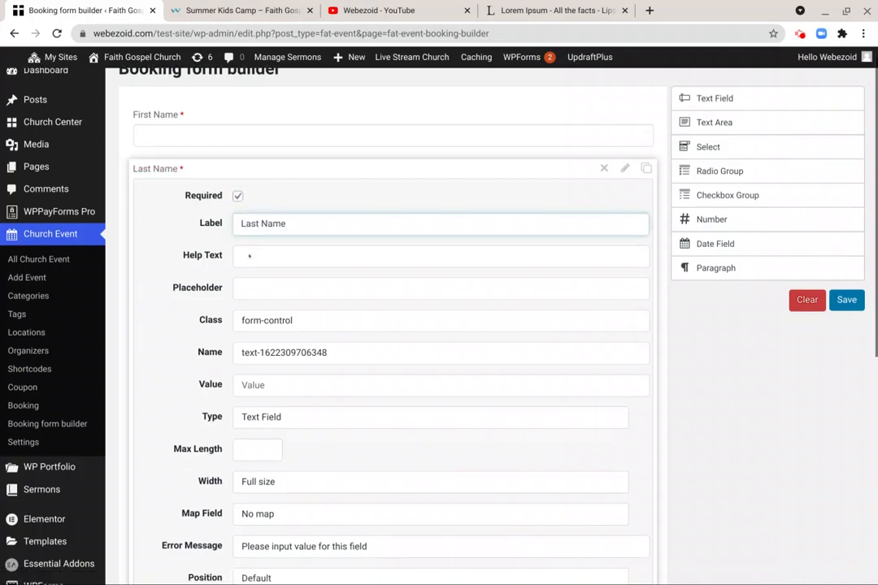
{"action": "left_click", "coordinate": [262, 231]}
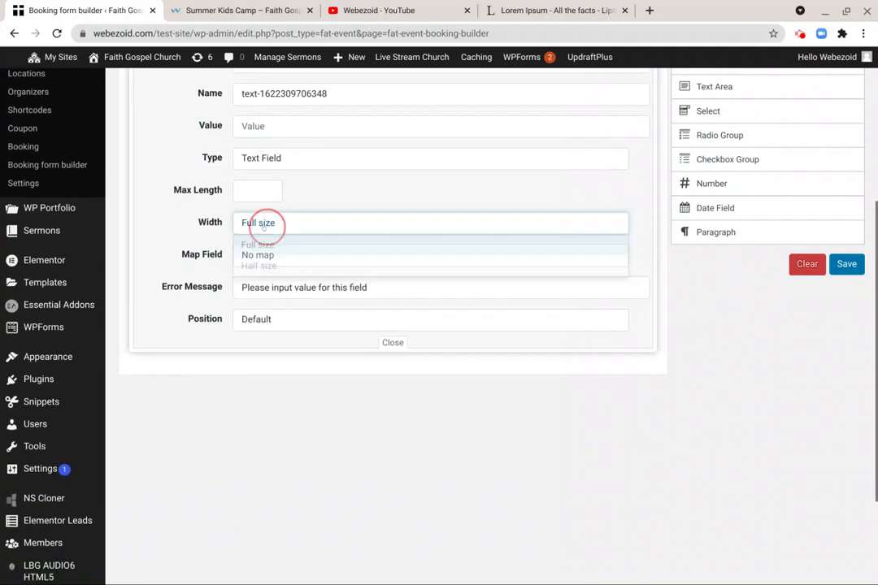
{"action": "left_click", "coordinate": [263, 265]}
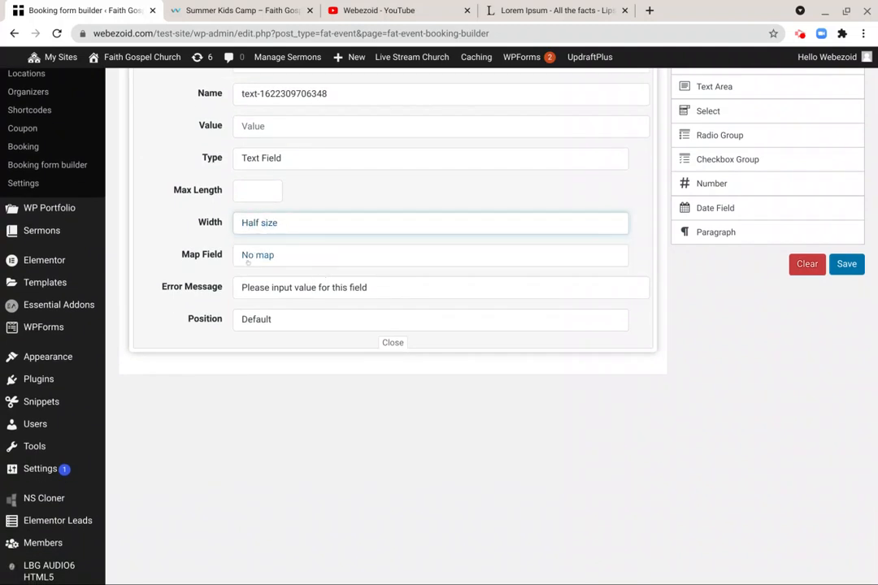
{"action": "left_click", "coordinate": [247, 262]}
{"action": "left_click", "coordinate": [254, 317]}
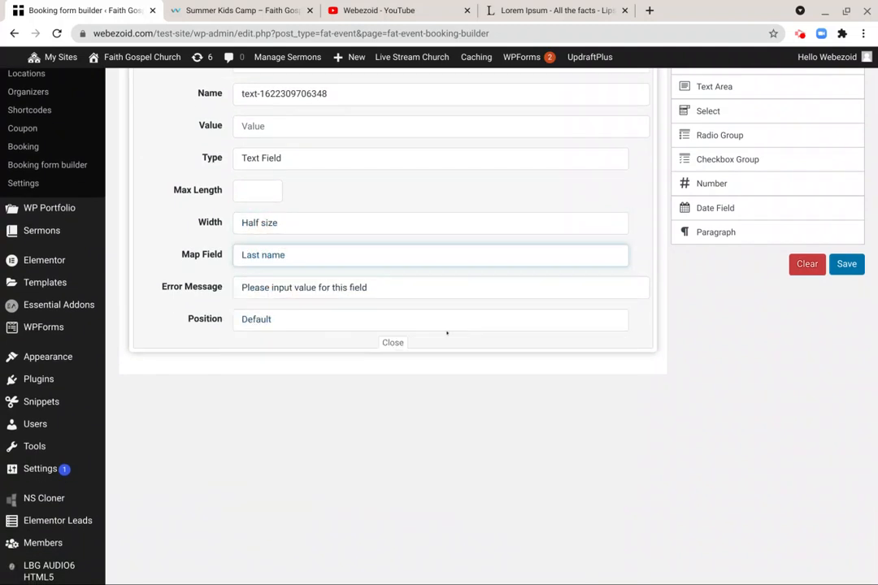
{"action": "scroll", "coordinate": [550, 314], "scroll_direction": "up", "scroll_amount": 4}
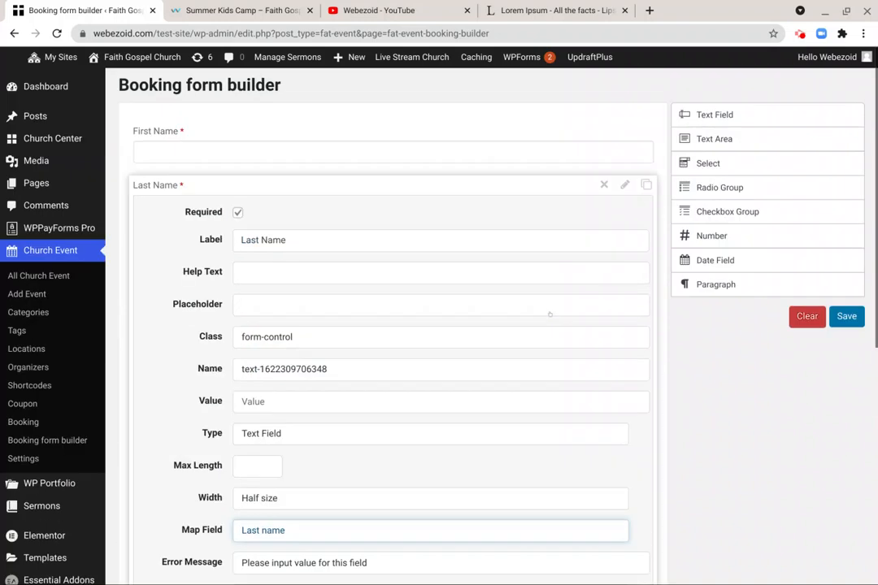
{"action": "left_click", "coordinate": [385, 187]}
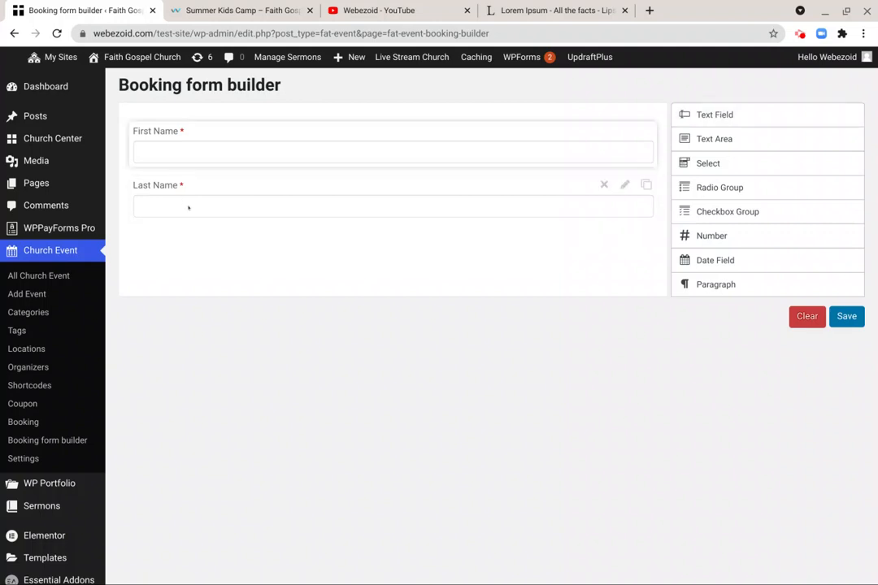
Add a third text field to the booking form and review the fields of the Summer Kids Camp booking form for reference
{"action": "left_click", "coordinate": [718, 116]}
{"action": "scroll", "coordinate": [533, 118], "scroll_direction": "down", "scroll_amount": 3}
{"action": "left_click", "coordinate": [213, 8]}
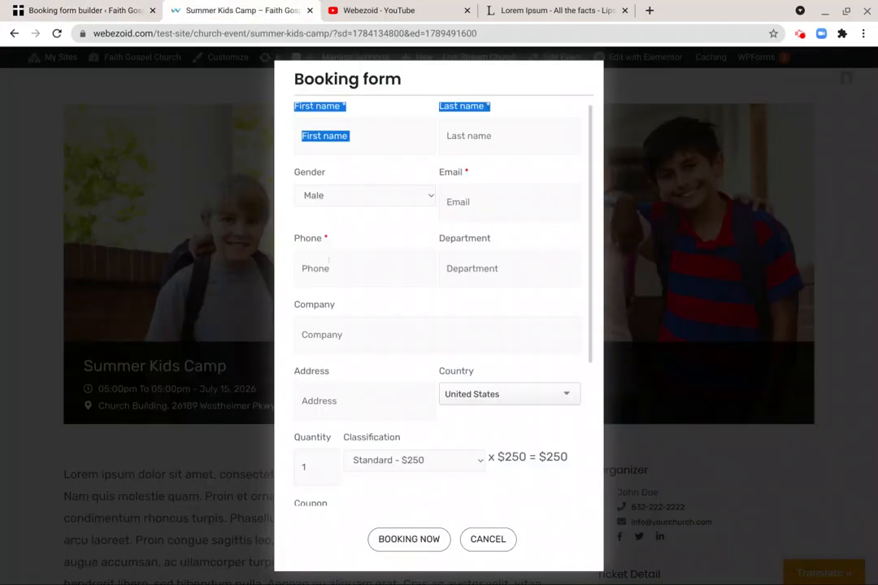
{"action": "scroll", "coordinate": [345, 345], "scroll_direction": "down", "scroll_amount": 2}
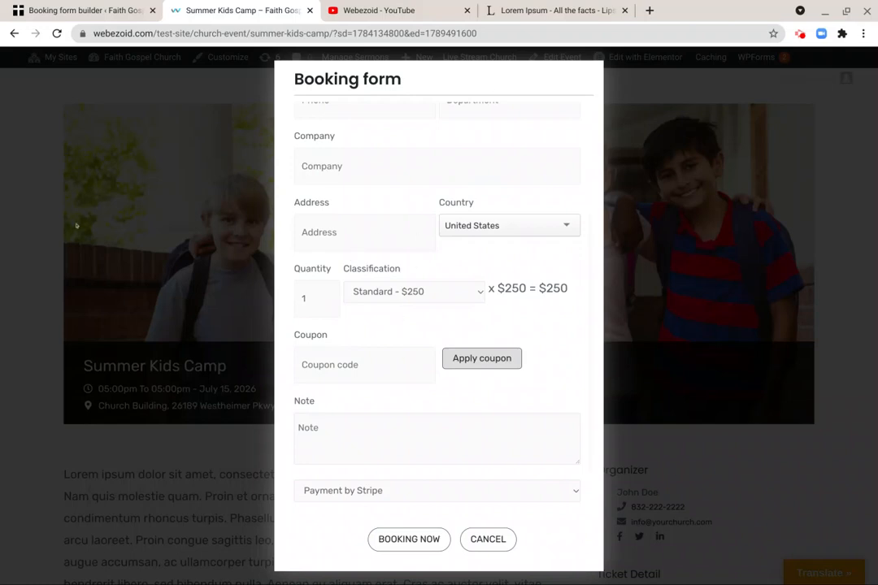
{"action": "left_click", "coordinate": [90, 11]}
{"action": "scroll", "coordinate": [366, 211], "scroll_direction": "up", "scroll_amount": 3}
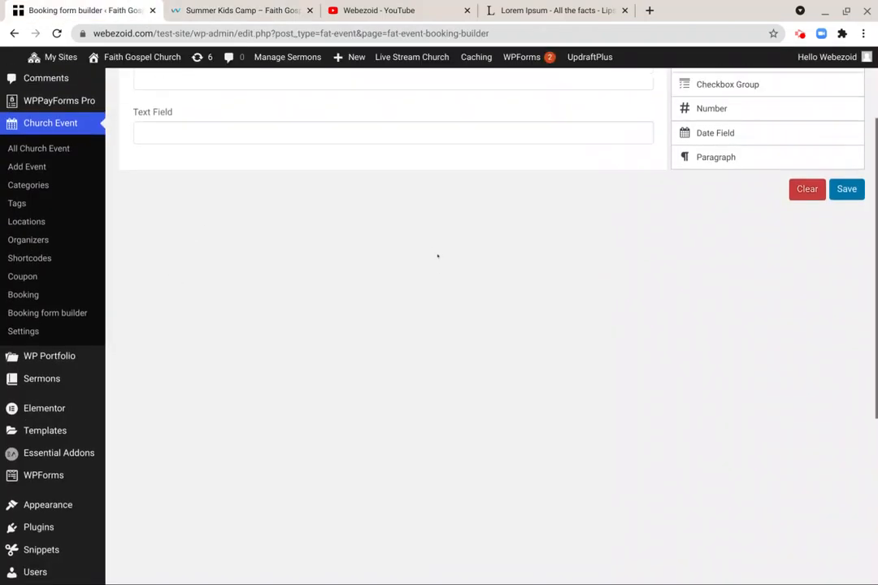
Make the new third text field required and label it Address
{"action": "left_click", "coordinate": [339, 235]}
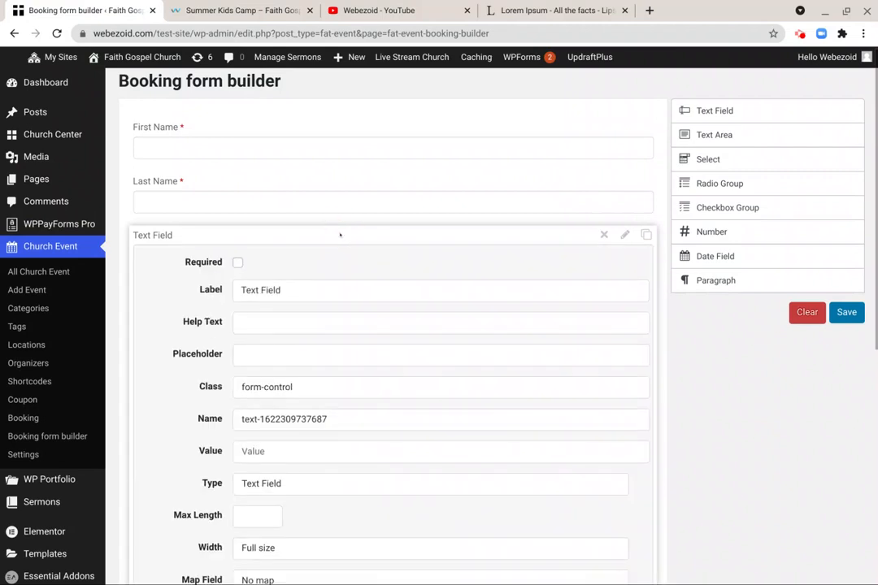
{"action": "left_click", "coordinate": [237, 262]}
{"action": "triple_click", "coordinate": [256, 285]}
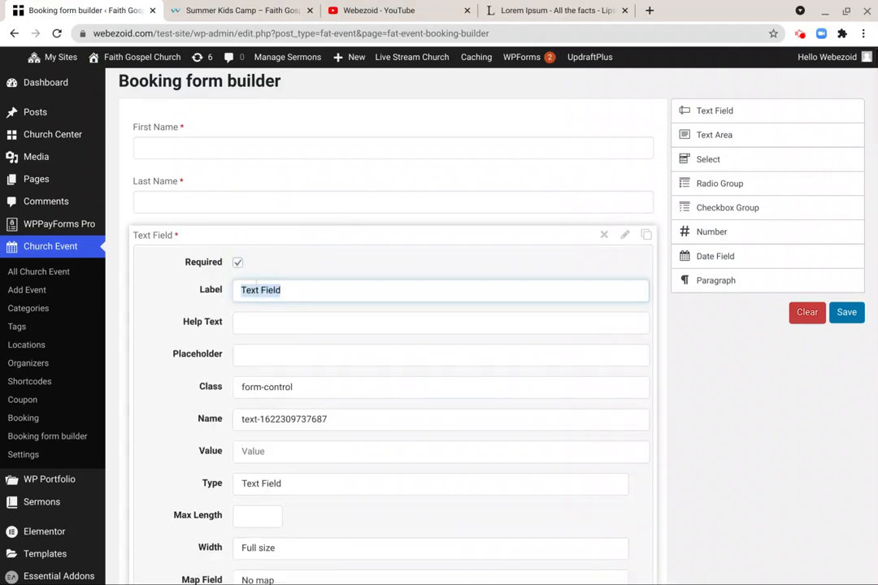
{"action": "type", "text": "Address"}
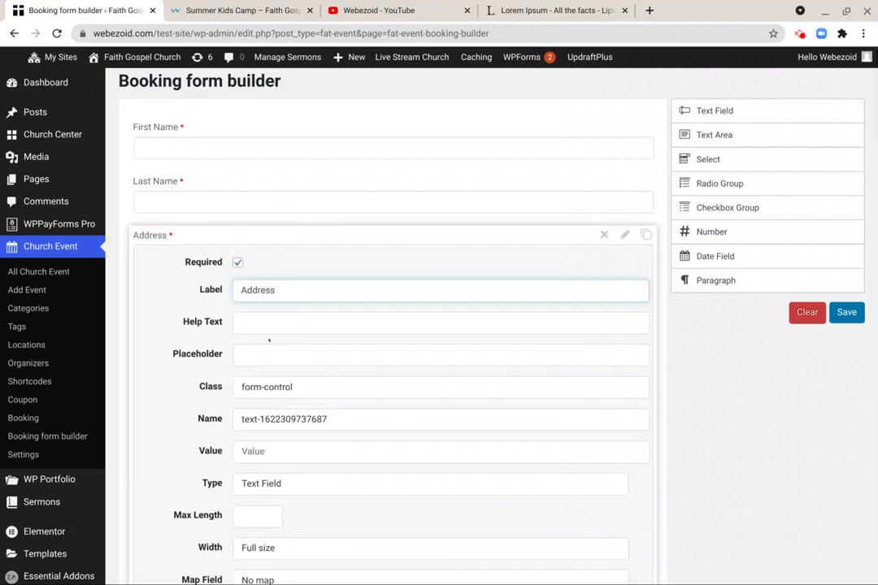
Keep the Address field at Full size, map it to Address, and collapse its settings
{"action": "scroll", "coordinate": [191, 377], "scroll_direction": "down", "scroll_amount": 3}
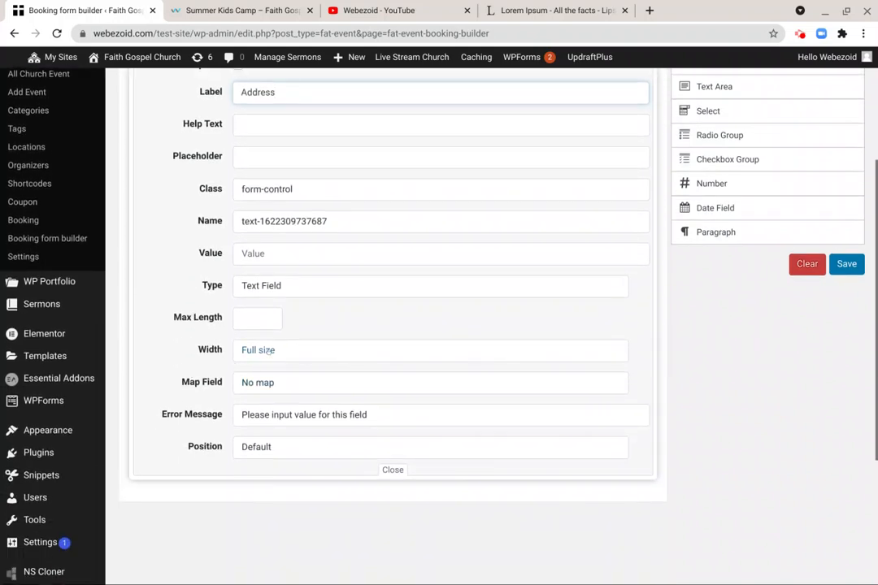
{"action": "left_click", "coordinate": [267, 350]}
{"action": "left_click", "coordinate": [251, 379]}
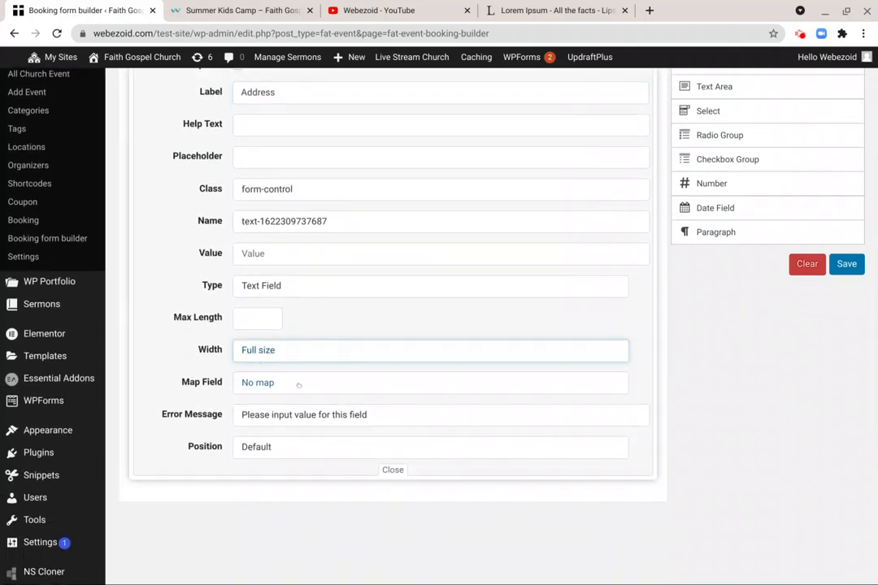
{"action": "left_click", "coordinate": [265, 384]}
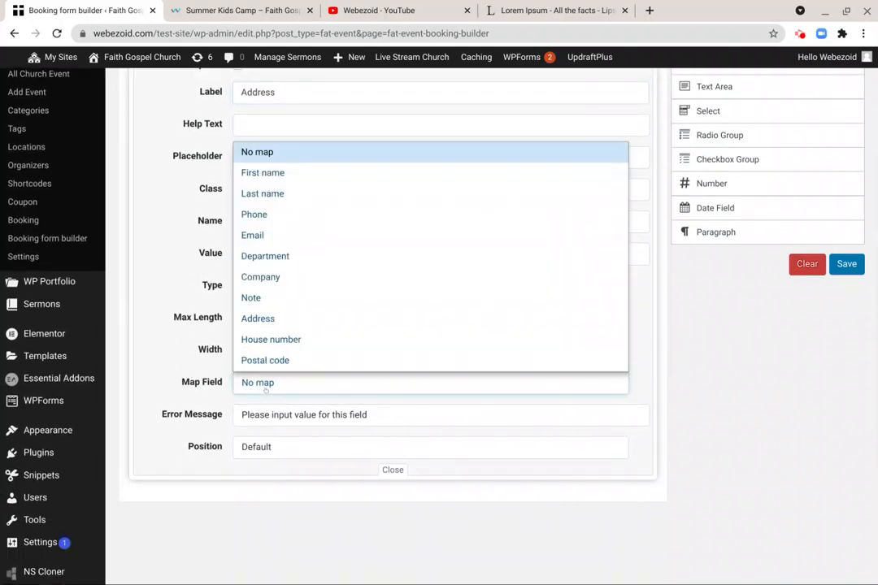
{"action": "left_click", "coordinate": [265, 322]}
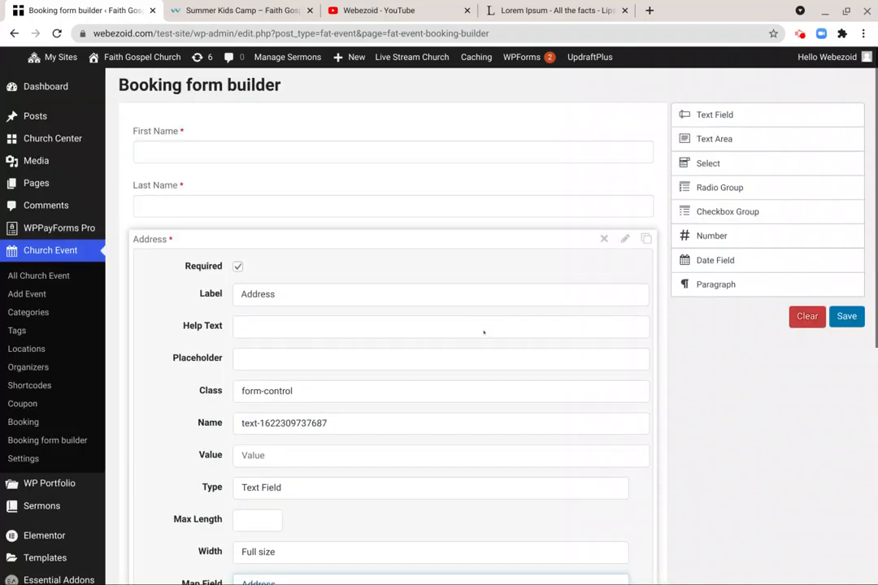
{"action": "scroll", "coordinate": [484, 333], "scroll_direction": "up", "scroll_amount": 3}
{"action": "left_click", "coordinate": [364, 239]}
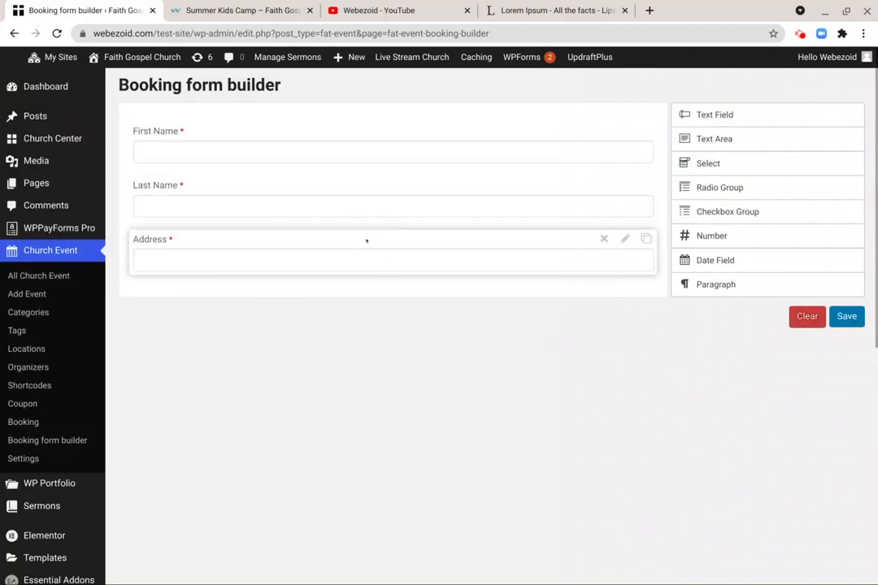
Check the upper fields of the Summer Kids Camp booking form and return to the booking form builder
{"action": "left_click", "coordinate": [248, 10]}
{"action": "scroll", "coordinate": [315, 174], "scroll_direction": "up", "scroll_amount": 3}
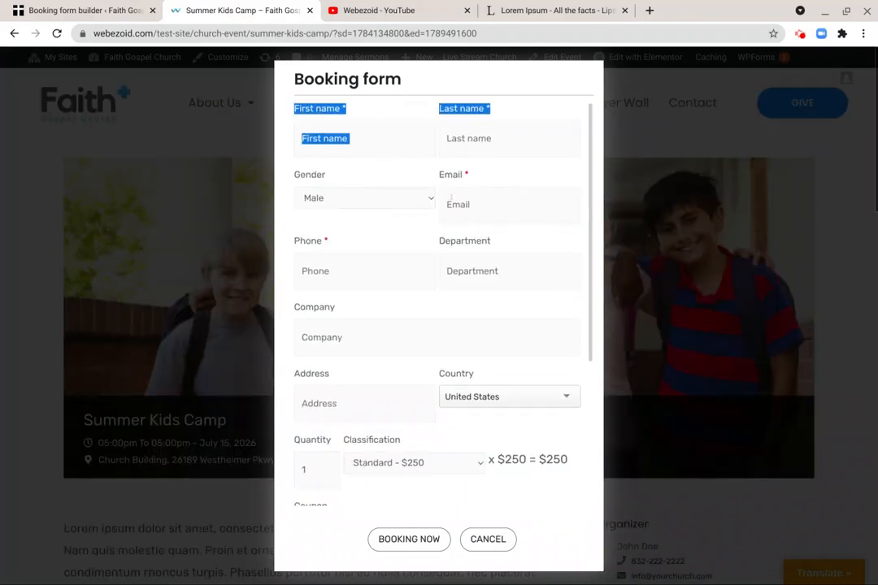
{"action": "left_click", "coordinate": [76, 10]}
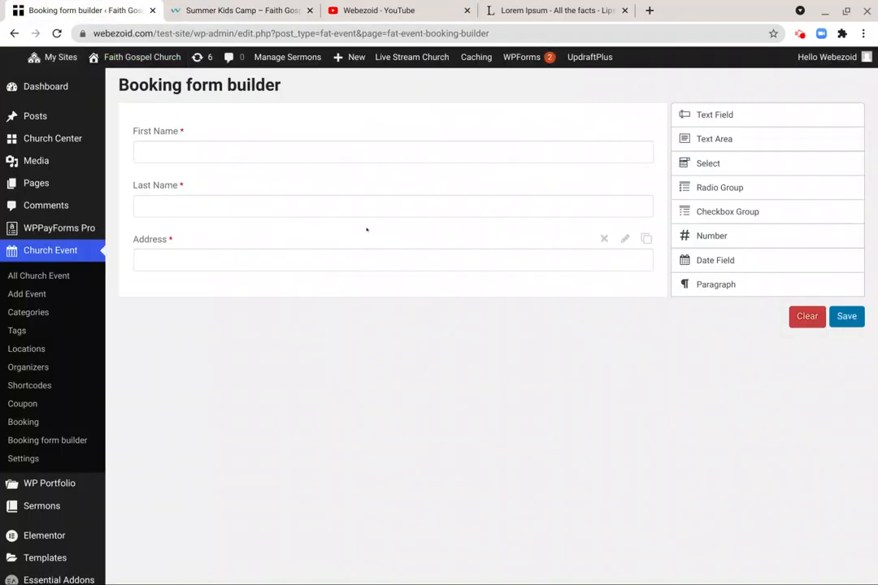
Add a fourth text field below Address, make it required, and label it Email
{"action": "left_click", "coordinate": [700, 114]}
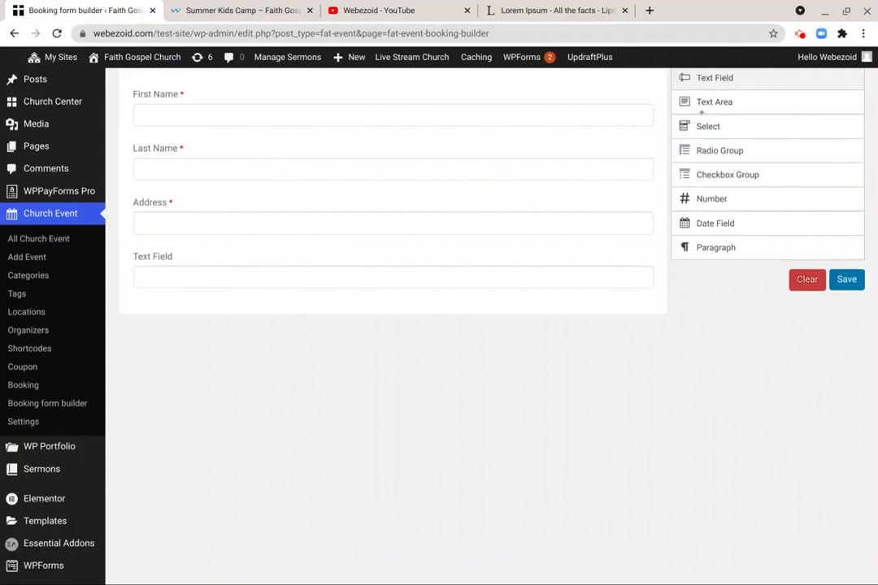
{"action": "scroll", "coordinate": [403, 284], "scroll_direction": "down", "scroll_amount": 5}
{"action": "scroll", "coordinate": [404, 284], "scroll_direction": "up", "scroll_amount": 4}
{"action": "scroll", "coordinate": [536, 235], "scroll_direction": "down", "scroll_amount": 1}
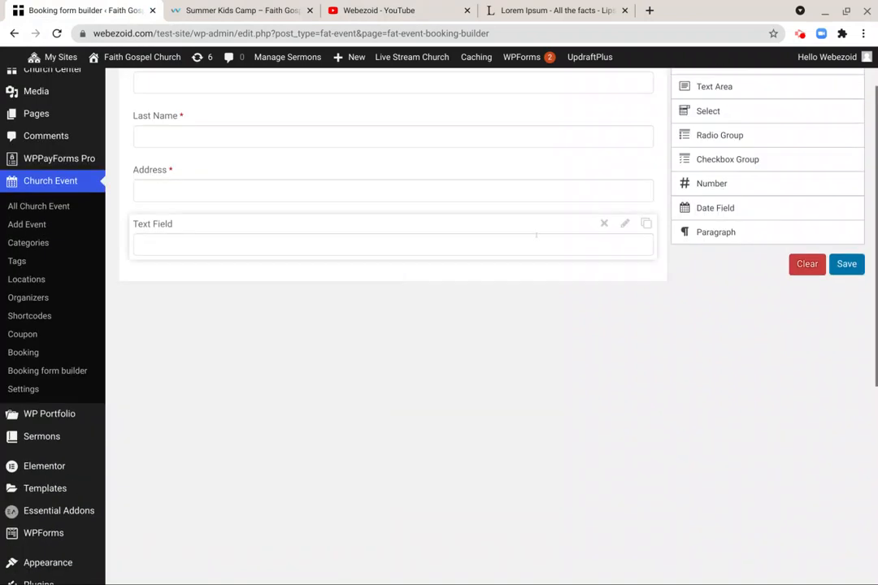
{"action": "left_click", "coordinate": [624, 224]}
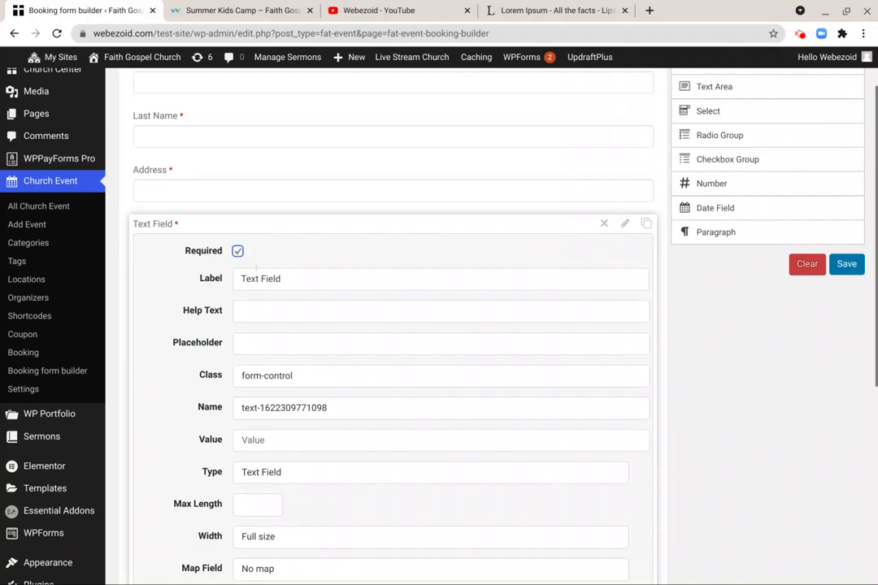
{"action": "triple_click", "coordinate": [257, 274]}
{"action": "type", "text": "Email"}
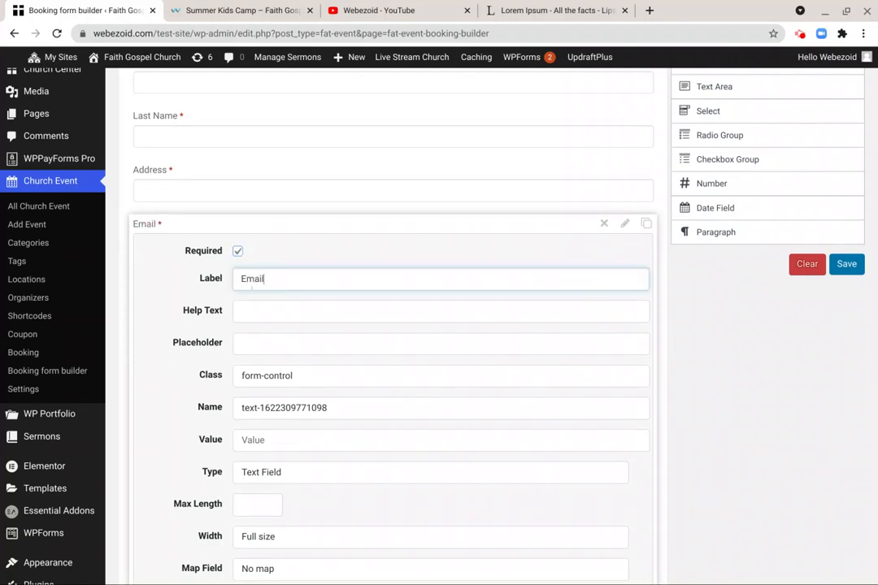
Keep the Email field at Full size and map it to Email
{"action": "scroll", "coordinate": [251, 288], "scroll_direction": "down", "scroll_amount": 1}
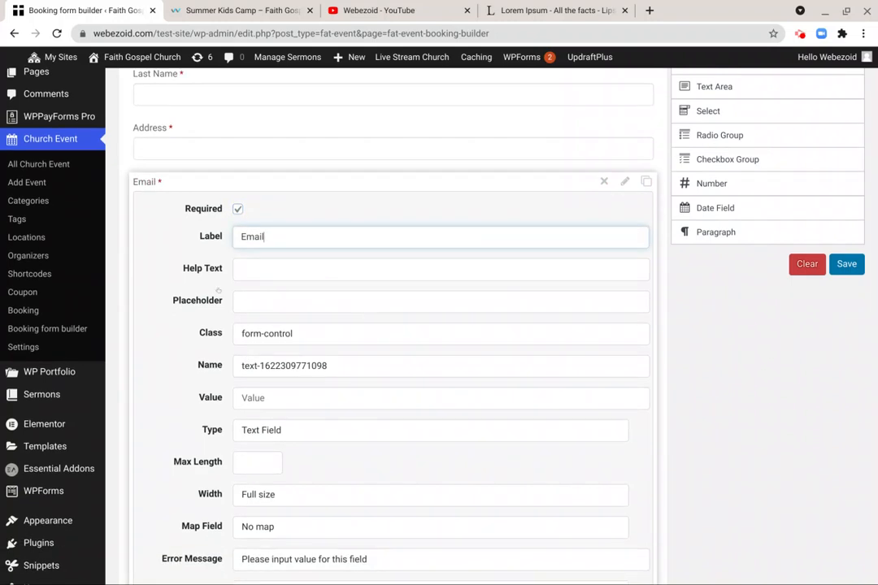
{"action": "scroll", "coordinate": [217, 290], "scroll_direction": "down", "scroll_amount": 3}
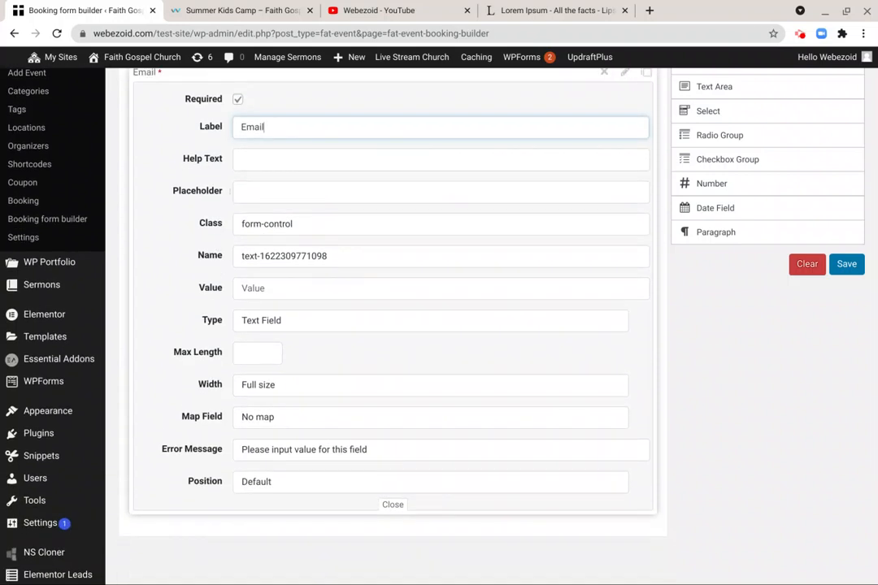
{"action": "scroll", "coordinate": [232, 191], "scroll_direction": "up", "scroll_amount": 5}
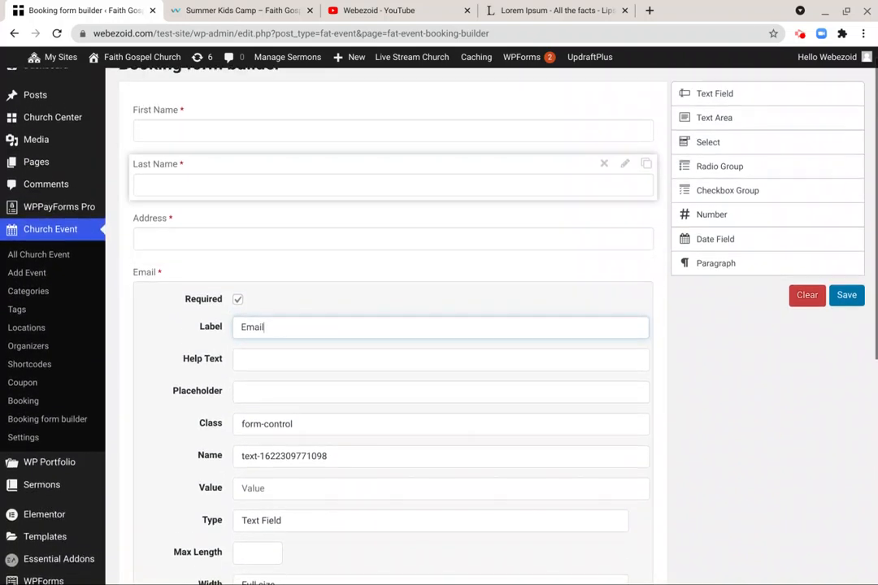
{"action": "scroll", "coordinate": [232, 191], "scroll_direction": "down", "scroll_amount": 2}
{"action": "scroll", "coordinate": [382, 325], "scroll_direction": "down", "scroll_amount": 1}
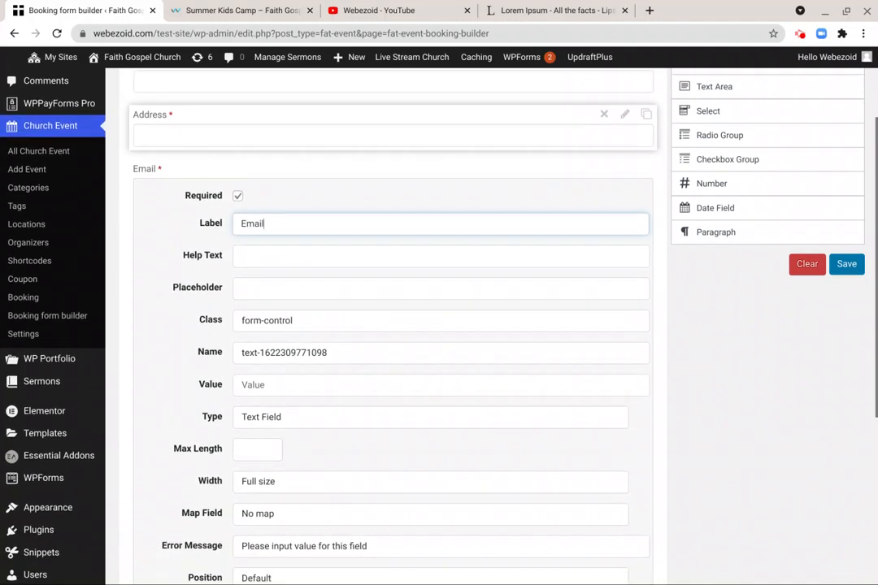
{"action": "scroll", "coordinate": [382, 325], "scroll_direction": "down", "scroll_amount": 3}
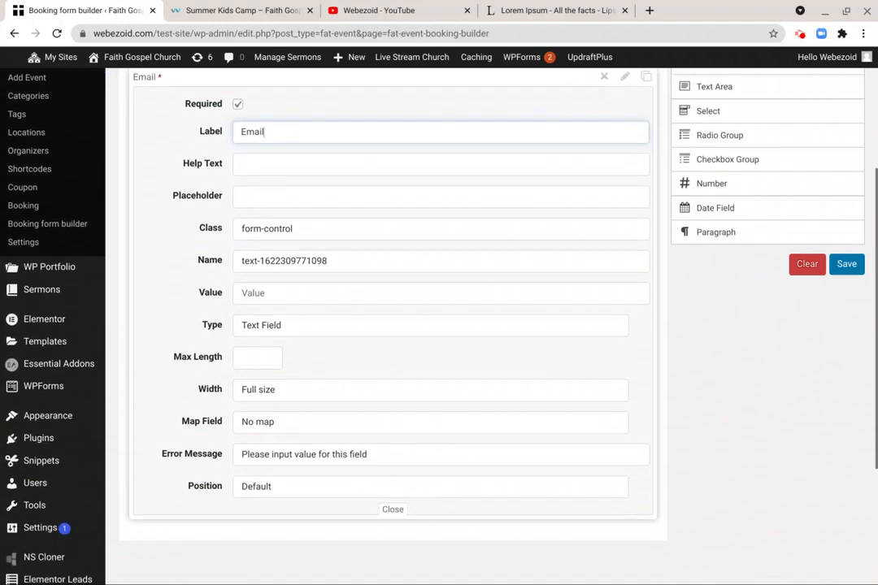
{"action": "scroll", "coordinate": [382, 325], "scroll_direction": "down", "scroll_amount": 2}
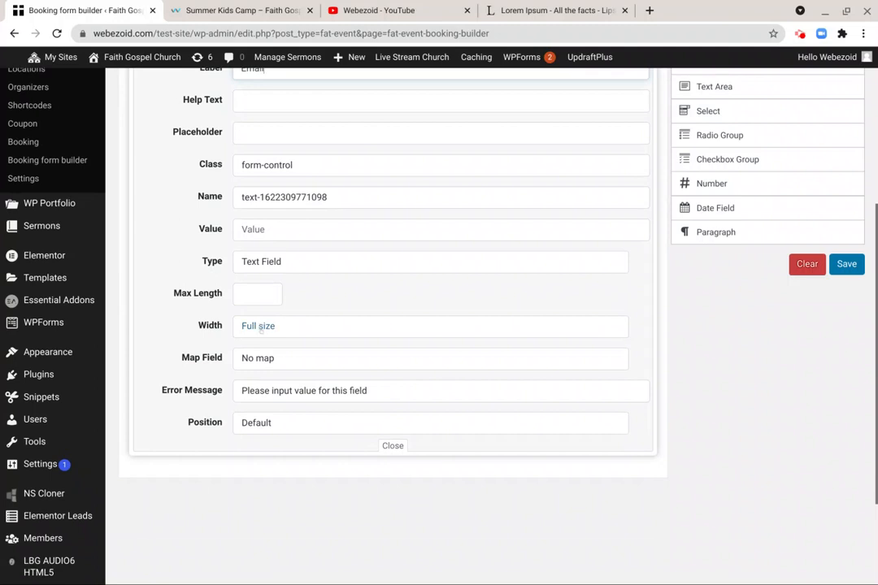
{"action": "left_click", "coordinate": [260, 328]}
{"action": "left_click", "coordinate": [260, 347]}
{"action": "left_click", "coordinate": [261, 365]}
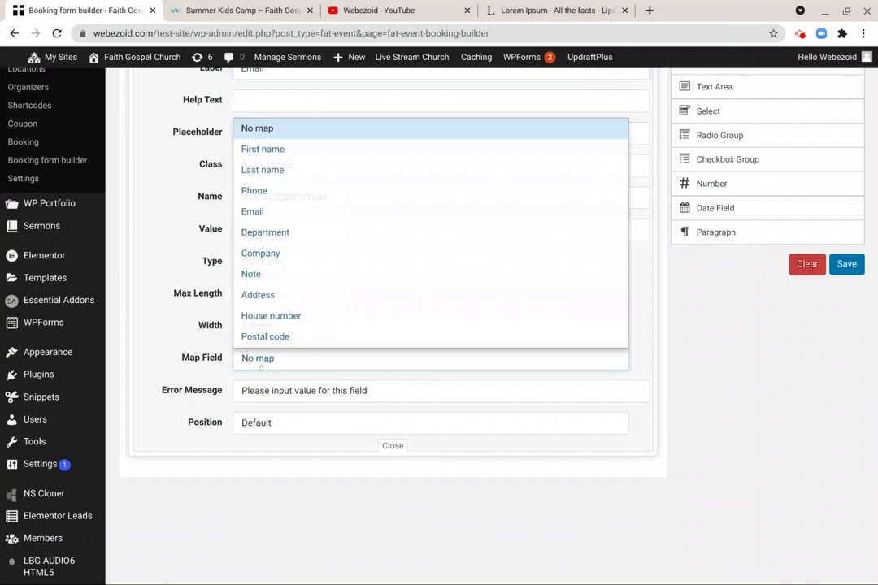
{"action": "left_click", "coordinate": [251, 212]}
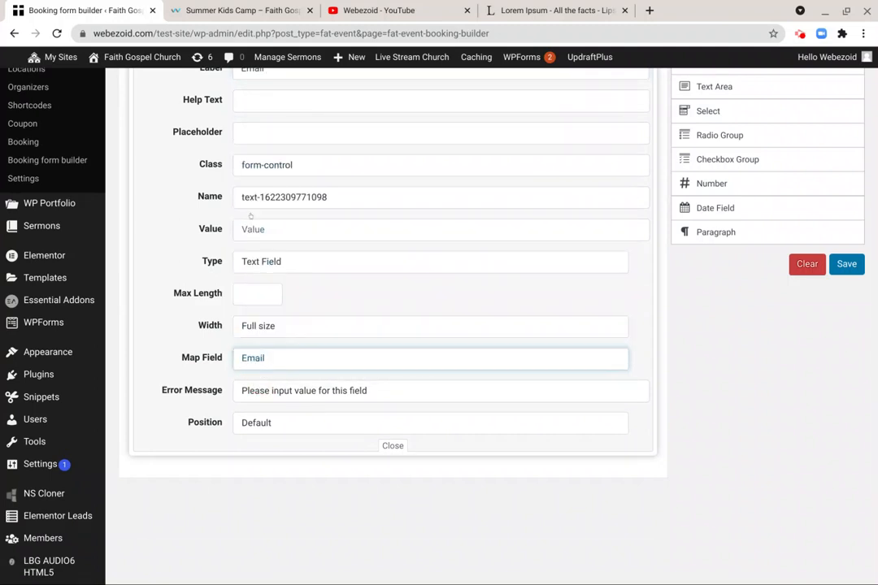
{"action": "left_click", "coordinate": [735, 382]}
{"action": "scroll", "coordinate": [525, 378], "scroll_direction": "up", "scroll_amount": 6}
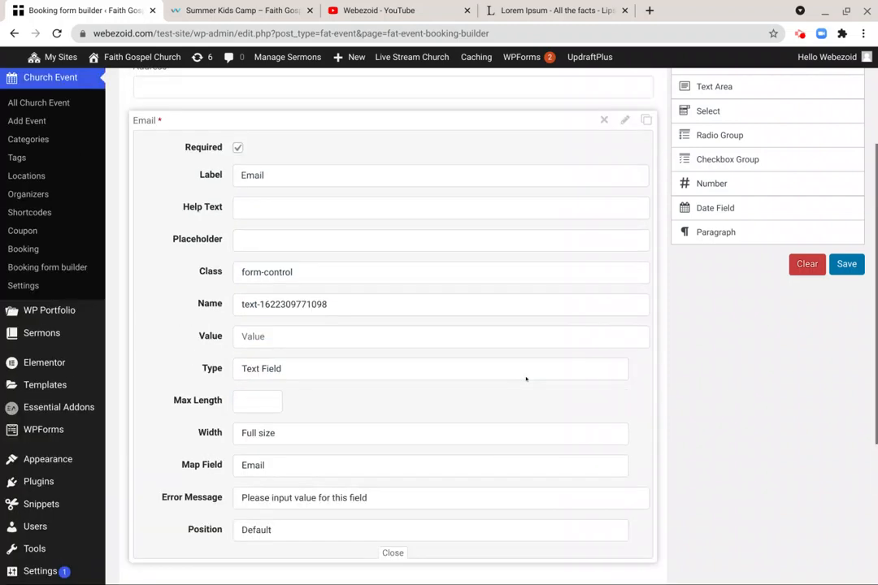
{"action": "scroll", "coordinate": [525, 378], "scroll_direction": "down", "scroll_amount": 5}
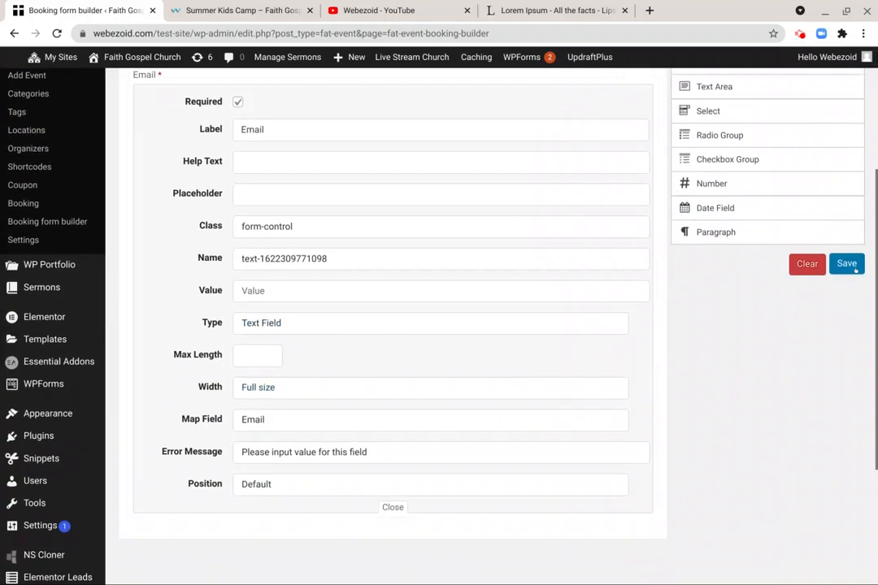
Save the booking form with the added Address and Email fields
{"action": "left_click", "coordinate": [848, 266]}
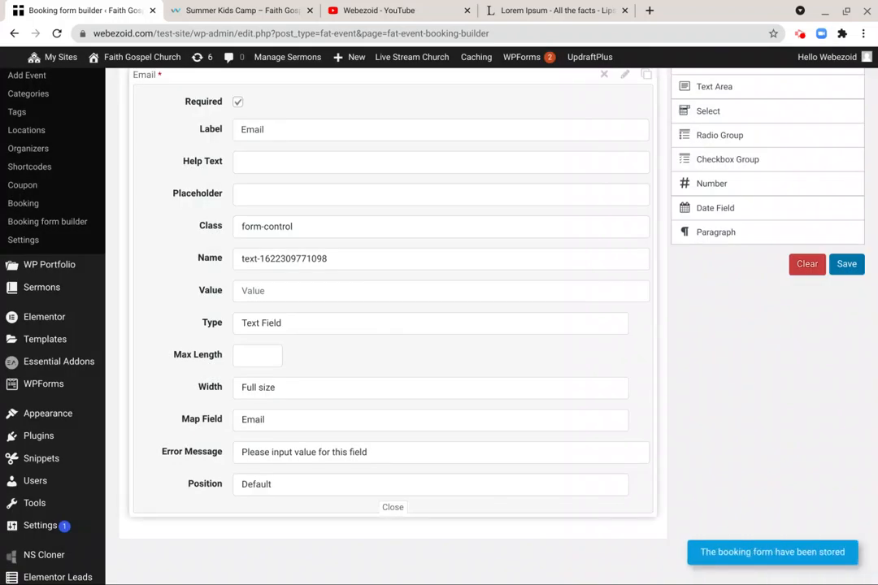
{"action": "scroll", "coordinate": [252, 147], "scroll_direction": "up", "scroll_amount": 5}
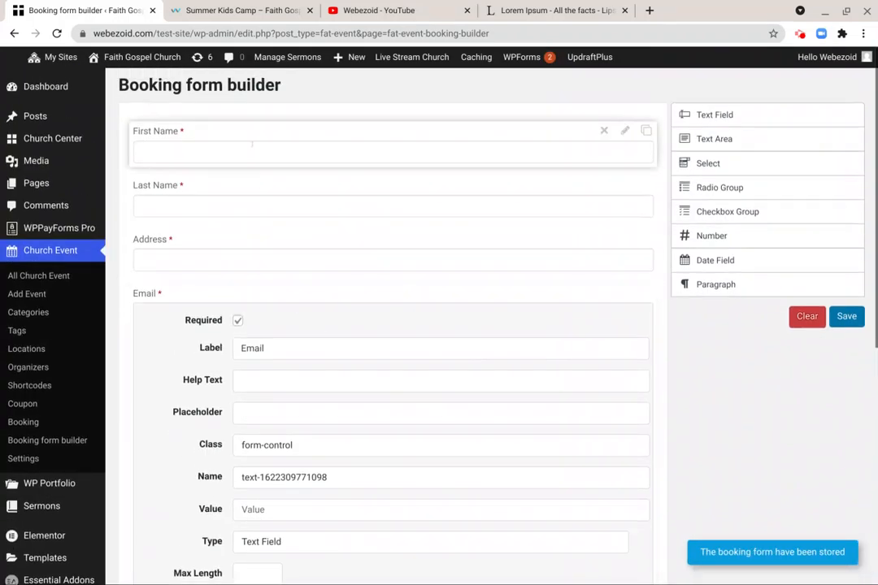
{"action": "scroll", "coordinate": [240, 292], "scroll_direction": "down", "scroll_amount": 1}
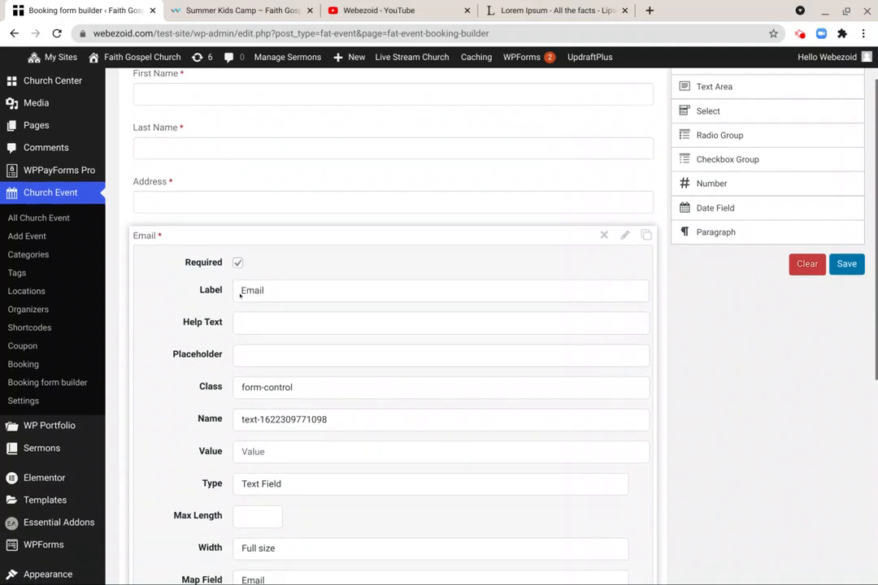
Remove the Address field above Email, collapse the Email settings, and save the booking form
{"action": "left_click", "coordinate": [237, 231]}
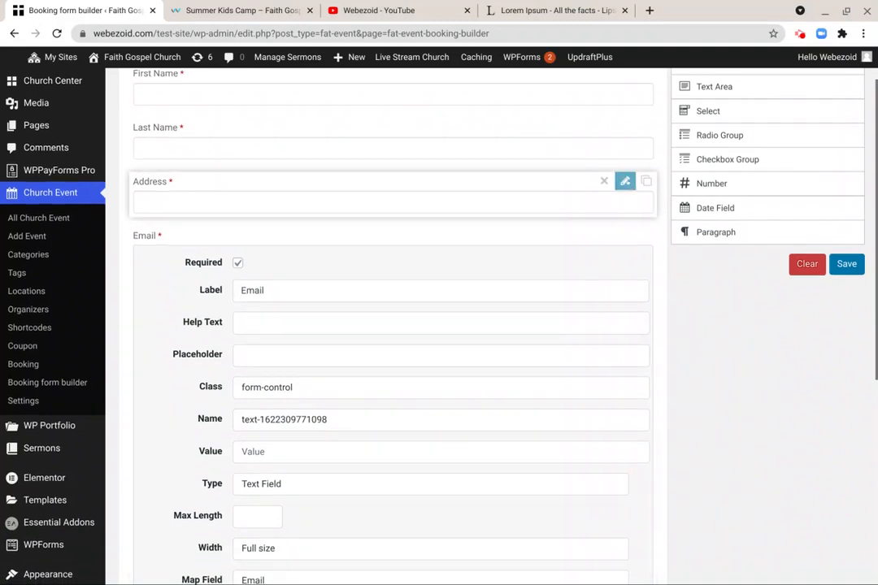
{"action": "left_click", "coordinate": [604, 181]}
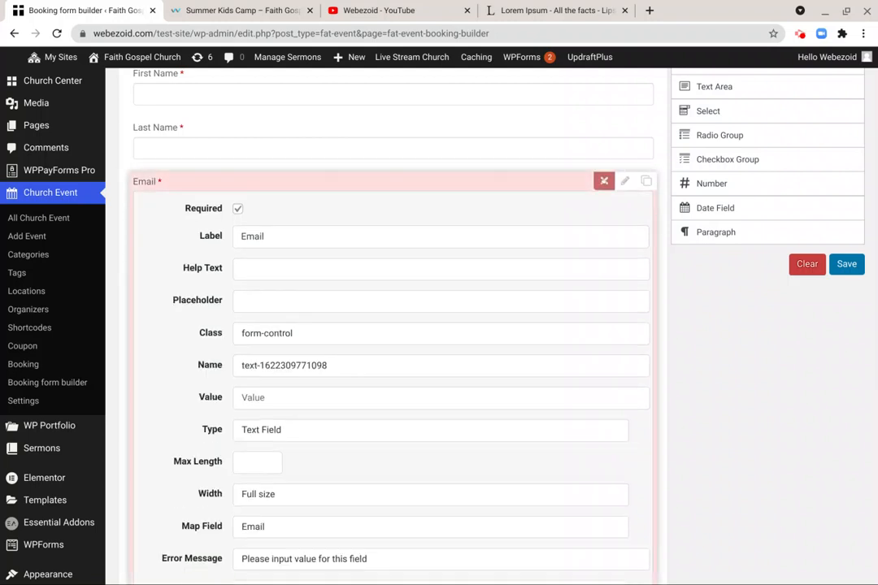
{"action": "left_click", "coordinate": [546, 180]}
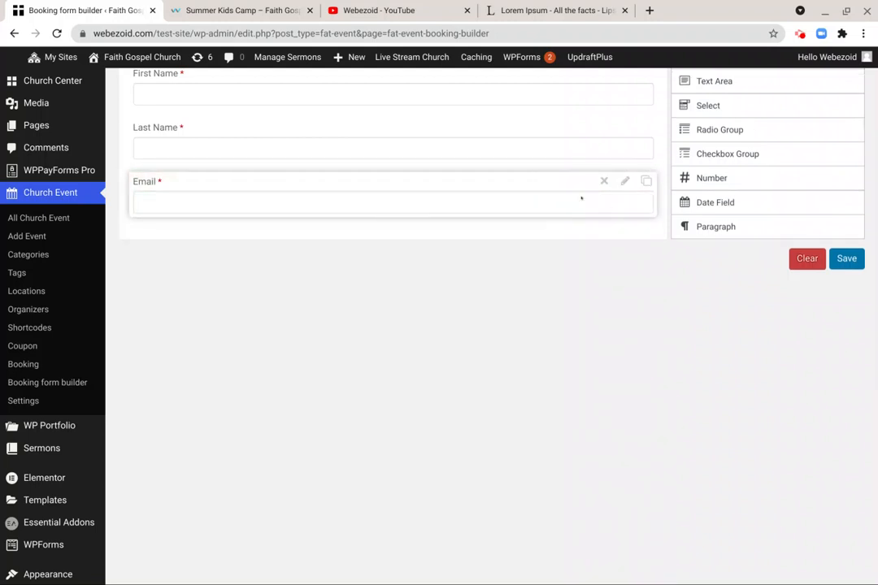
{"action": "left_click", "coordinate": [847, 259]}
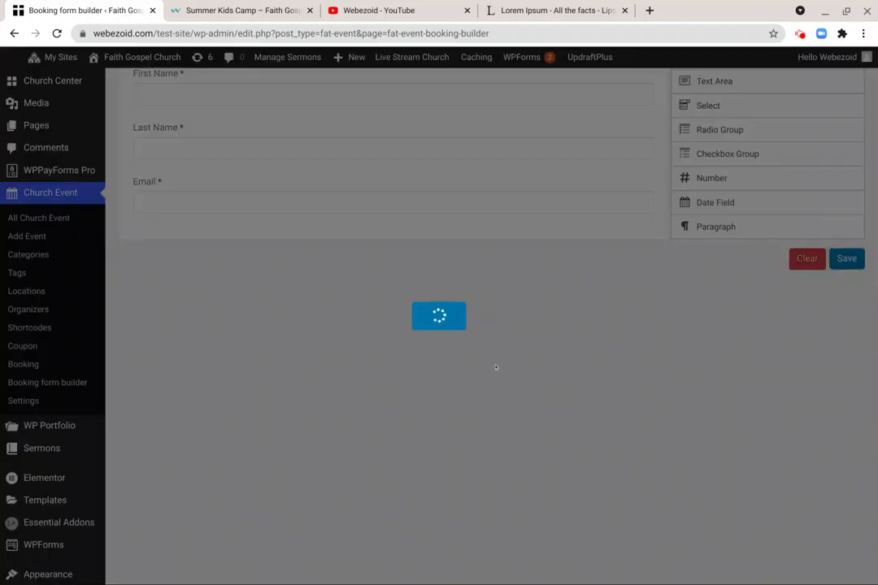
{"action": "scroll", "coordinate": [496, 367], "scroll_direction": "up", "scroll_amount": 2}
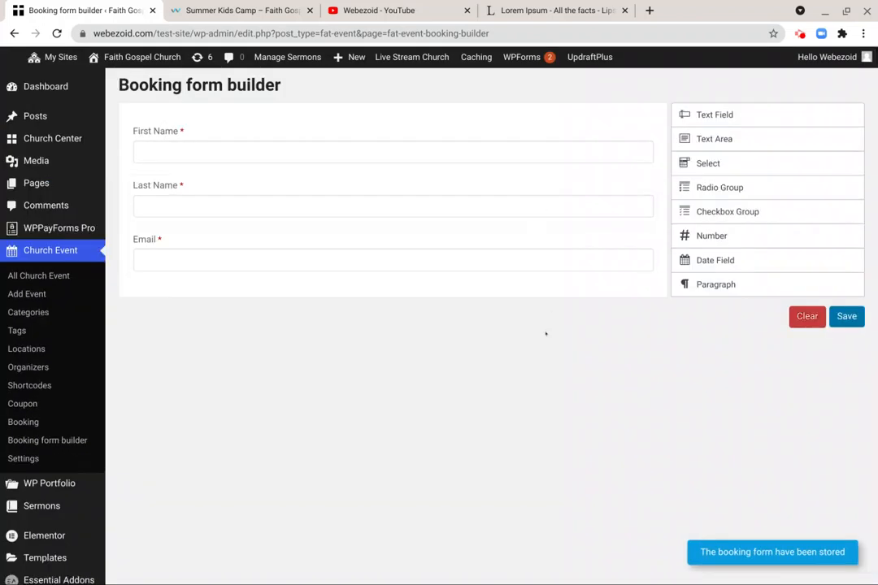
Add a text field below Email, make it required, and label it Address
{"action": "left_click", "coordinate": [710, 115]}
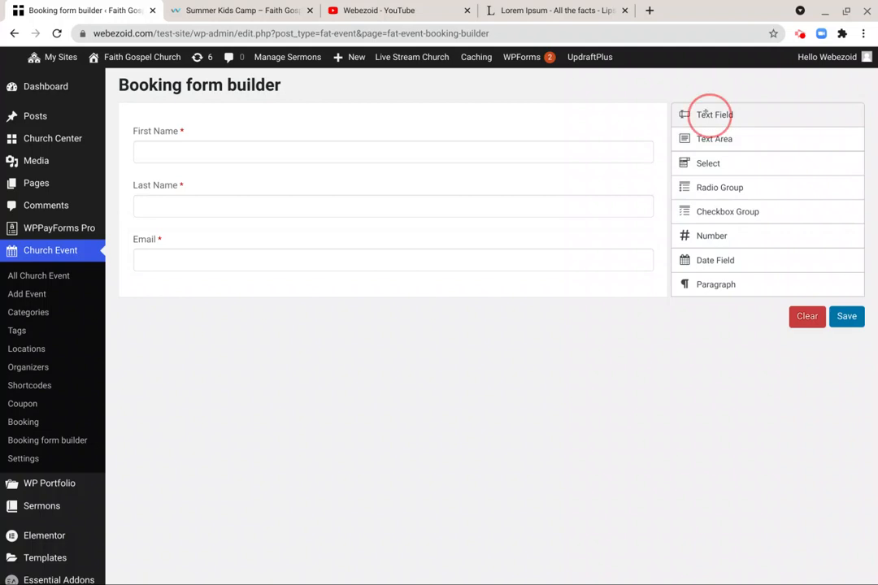
{"action": "scroll", "coordinate": [705, 112], "scroll_direction": "down", "scroll_amount": 3}
{"action": "scroll", "coordinate": [305, 317], "scroll_direction": "up", "scroll_amount": 3}
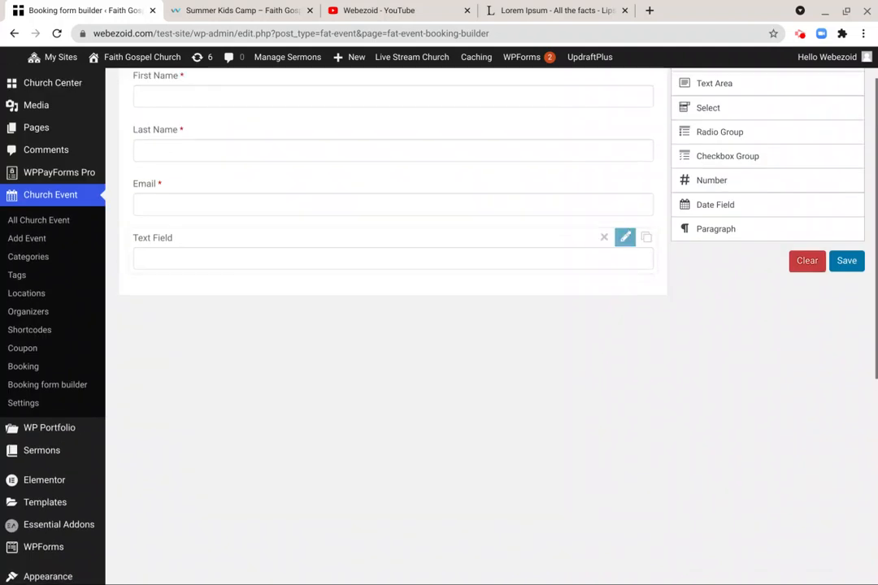
{"action": "left_click", "coordinate": [624, 237]}
{"action": "left_click", "coordinate": [238, 266]}
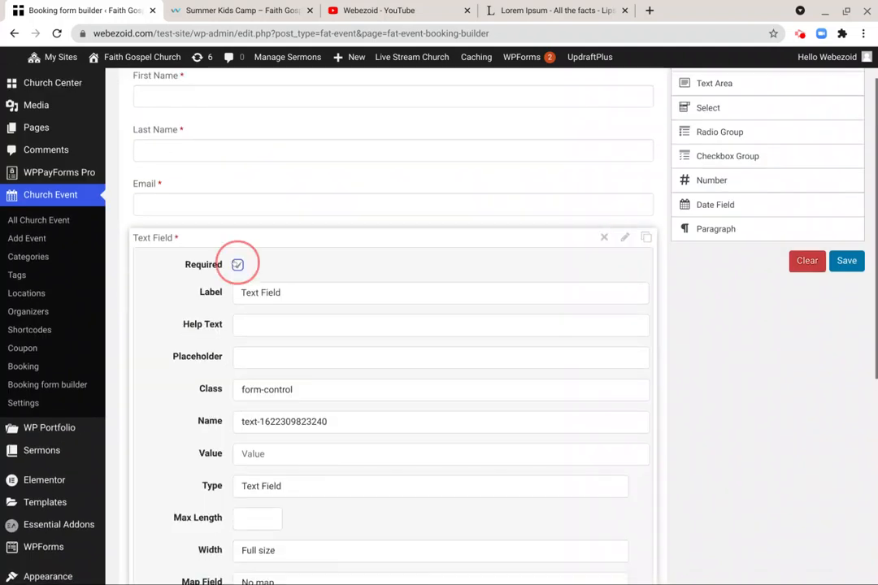
{"action": "triple_click", "coordinate": [251, 286]}
{"action": "type", "text": "Address"}
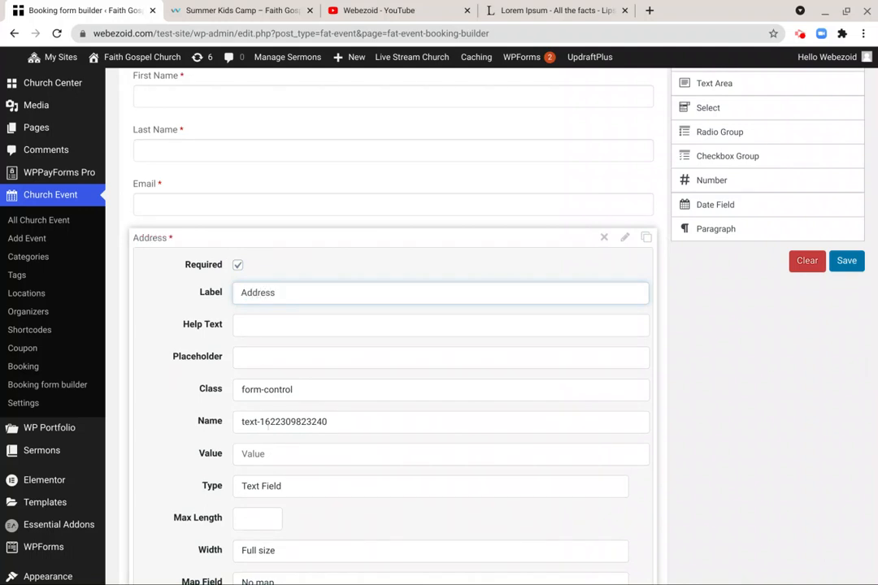
Map the new Address text field to Address and remove that field from the form again
{"action": "scroll", "coordinate": [268, 423], "scroll_direction": "down", "scroll_amount": 3}
{"action": "left_click", "coordinate": [268, 368]}
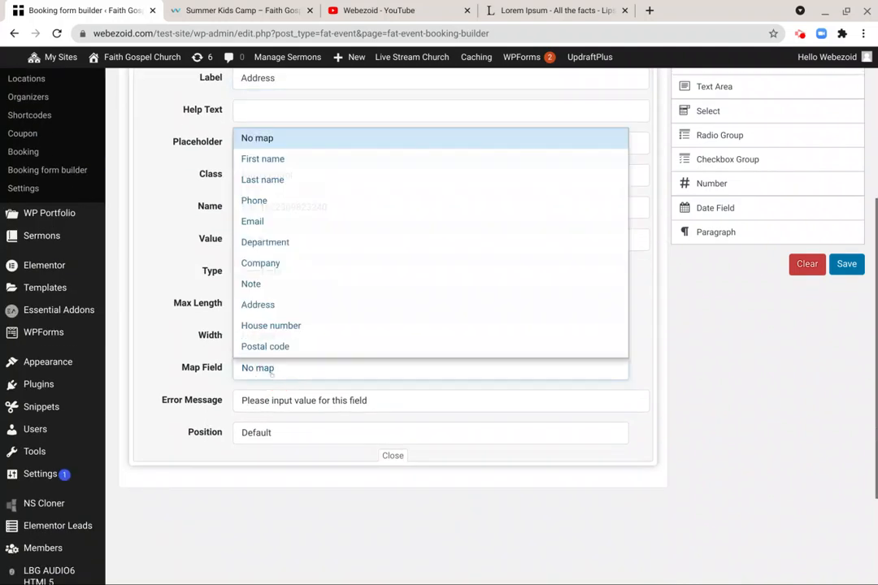
{"action": "left_click", "coordinate": [260, 307]}
{"action": "scroll", "coordinate": [763, 309], "scroll_direction": "up", "scroll_amount": 2}
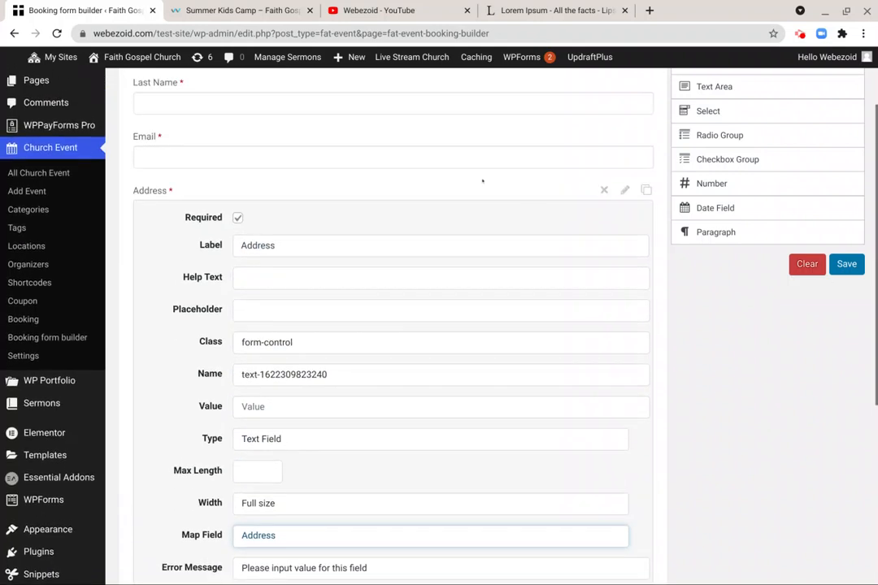
{"action": "left_click", "coordinate": [321, 192]}
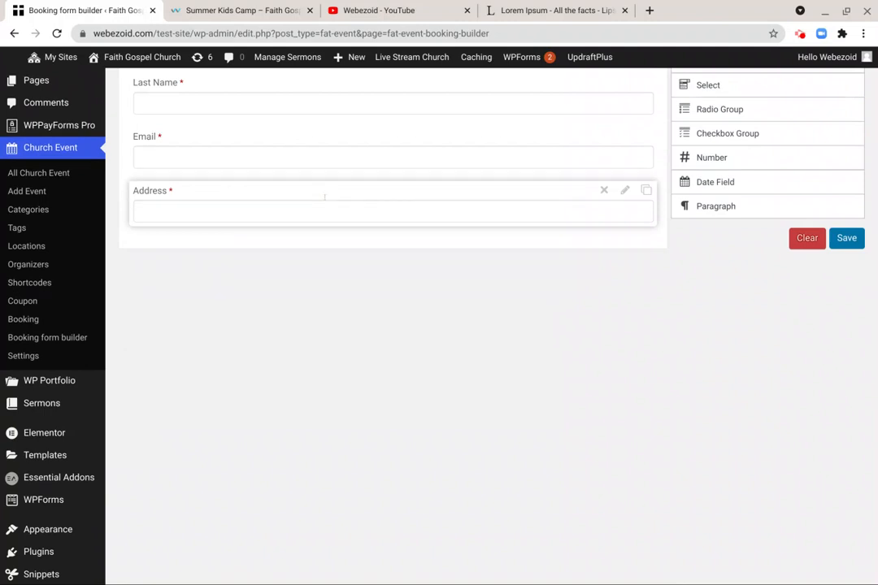
{"action": "scroll", "coordinate": [324, 197], "scroll_direction": "up", "scroll_amount": 2}
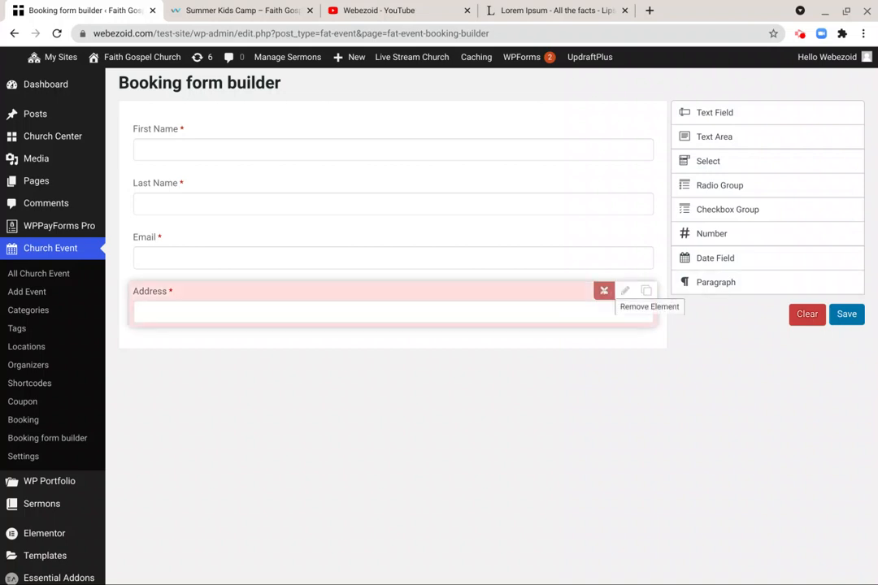
{"action": "left_click", "coordinate": [604, 290]}
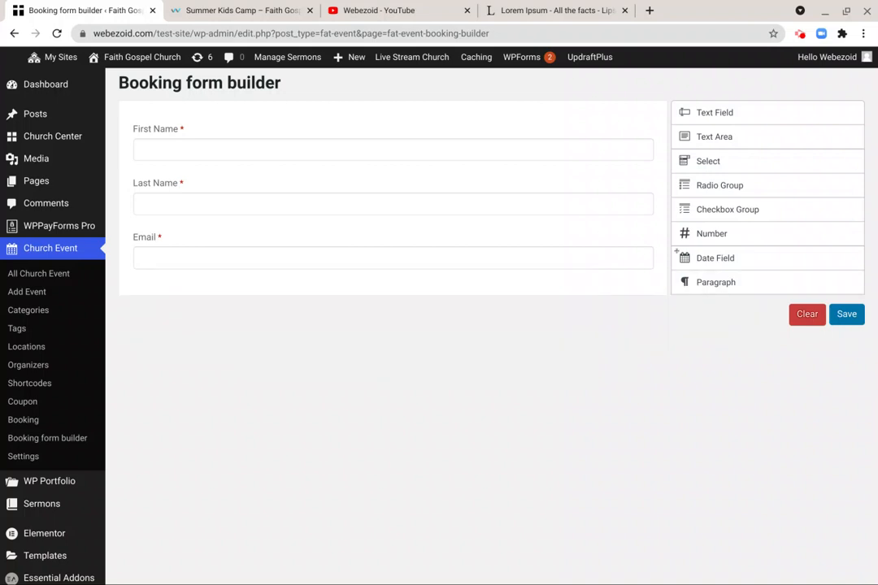
Add a text area below Email, make it required, and label it Address
{"action": "left_click", "coordinate": [709, 136]}
{"action": "scroll", "coordinate": [707, 135], "scroll_direction": "down", "scroll_amount": 3}
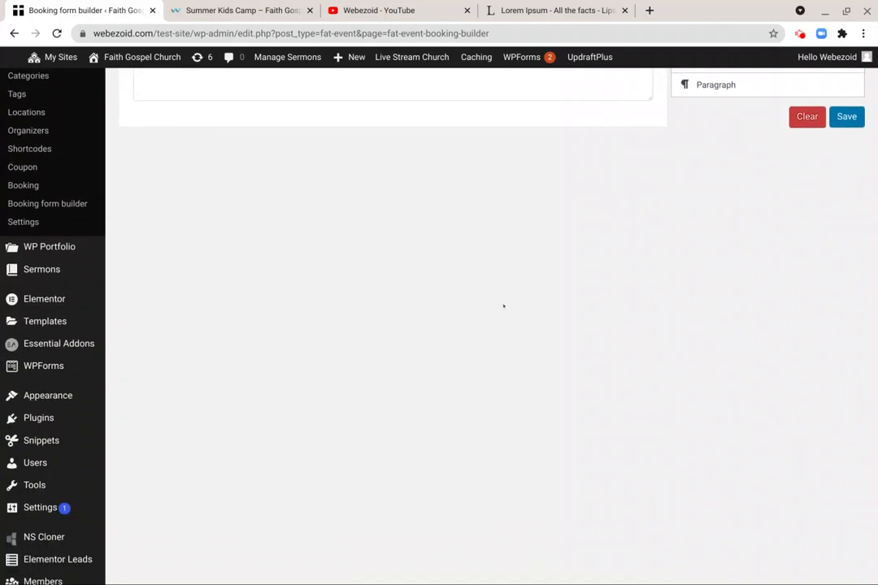
{"action": "scroll", "coordinate": [487, 309], "scroll_direction": "up", "scroll_amount": 3}
{"action": "scroll", "coordinate": [467, 316], "scroll_direction": "down", "scroll_amount": 1}
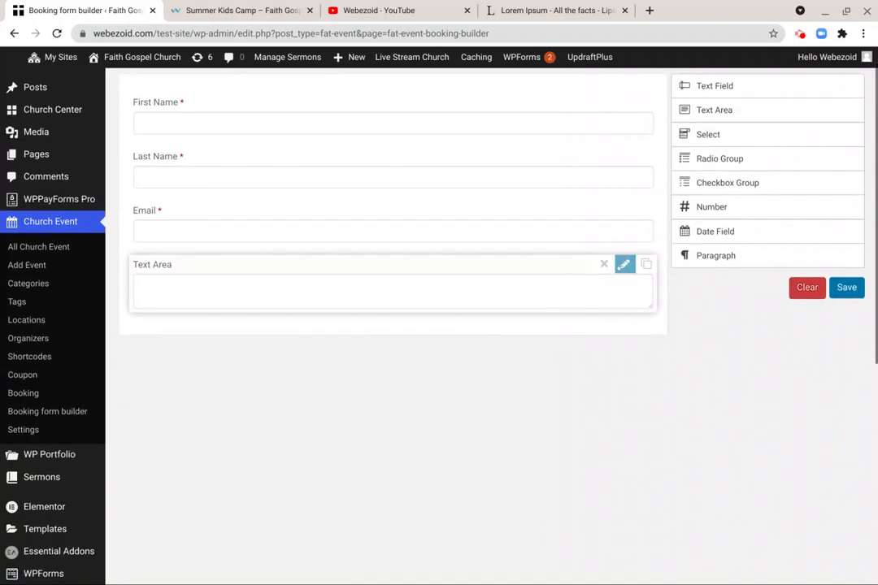
{"action": "left_click", "coordinate": [624, 264]}
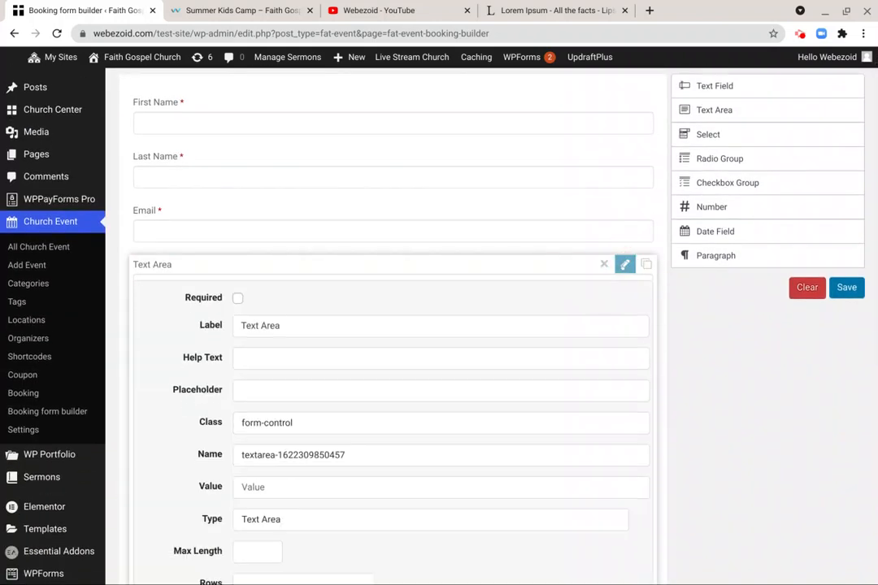
{"action": "left_click", "coordinate": [237, 291]}
{"action": "triple_click", "coordinate": [243, 321]}
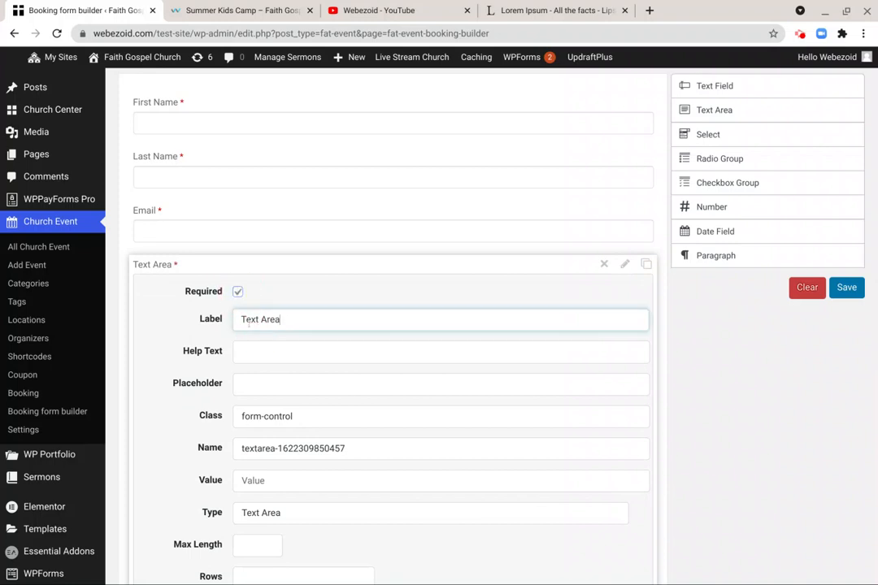
{"action": "type", "text": "Address"}
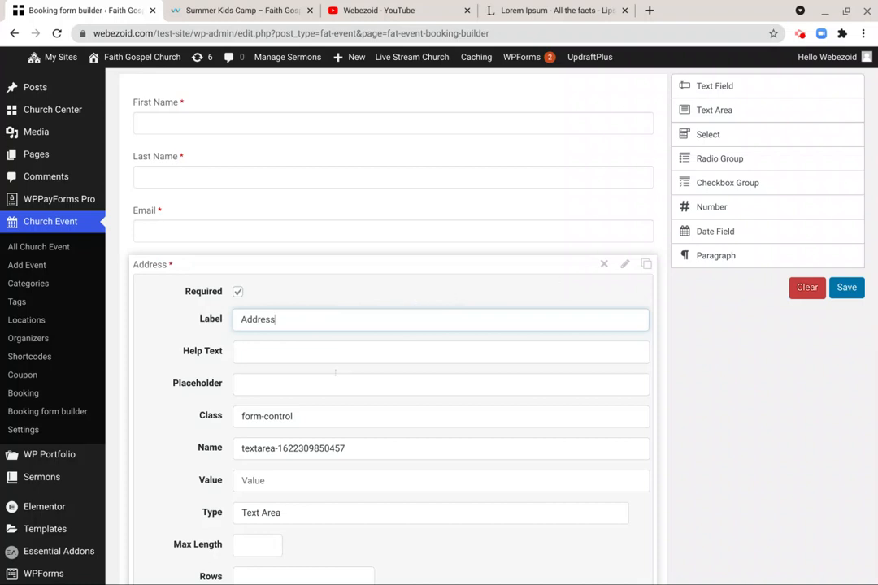
Check the mapping options of the Address text area, keep it at No map, and collapse its settings
{"action": "scroll", "coordinate": [335, 372], "scroll_direction": "down", "scroll_amount": 2}
{"action": "left_click", "coordinate": [257, 421]}
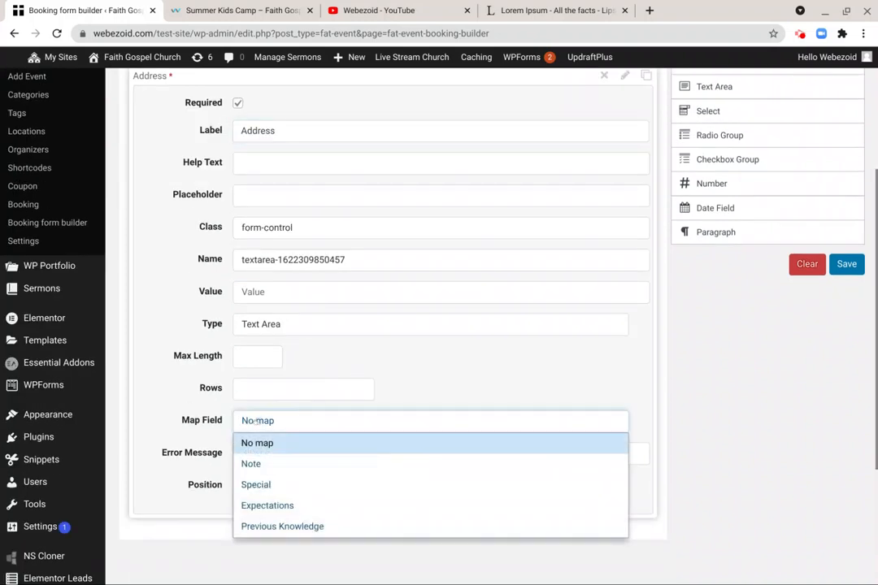
{"action": "left_click", "coordinate": [215, 419]}
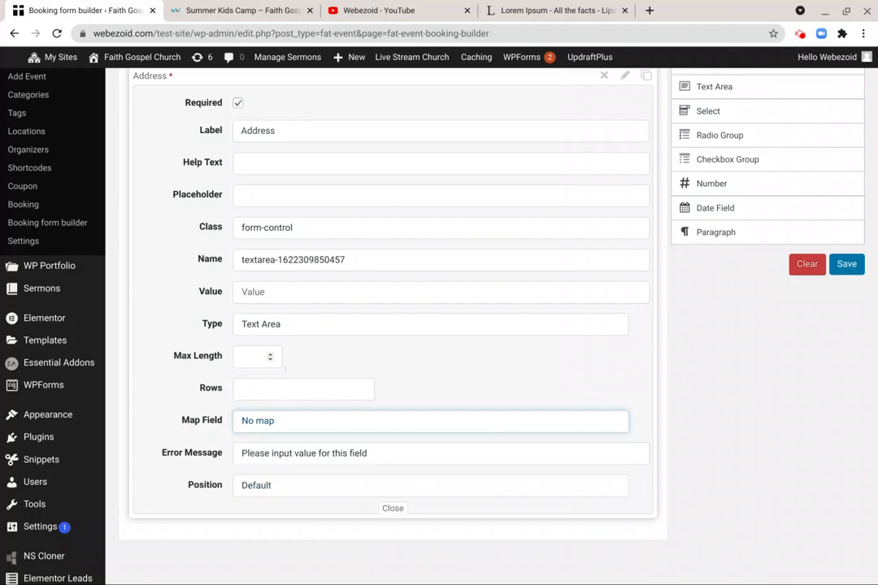
{"action": "scroll", "coordinate": [339, 418], "scroll_direction": "down", "scroll_amount": 1}
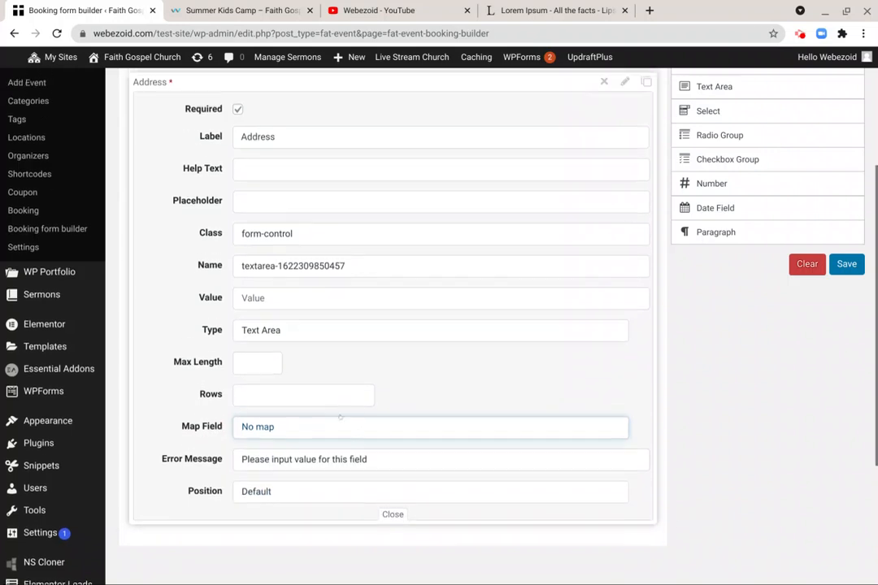
{"action": "scroll", "coordinate": [339, 416], "scroll_direction": "up", "scroll_amount": 2}
{"action": "scroll", "coordinate": [600, 317], "scroll_direction": "up", "scroll_amount": 1}
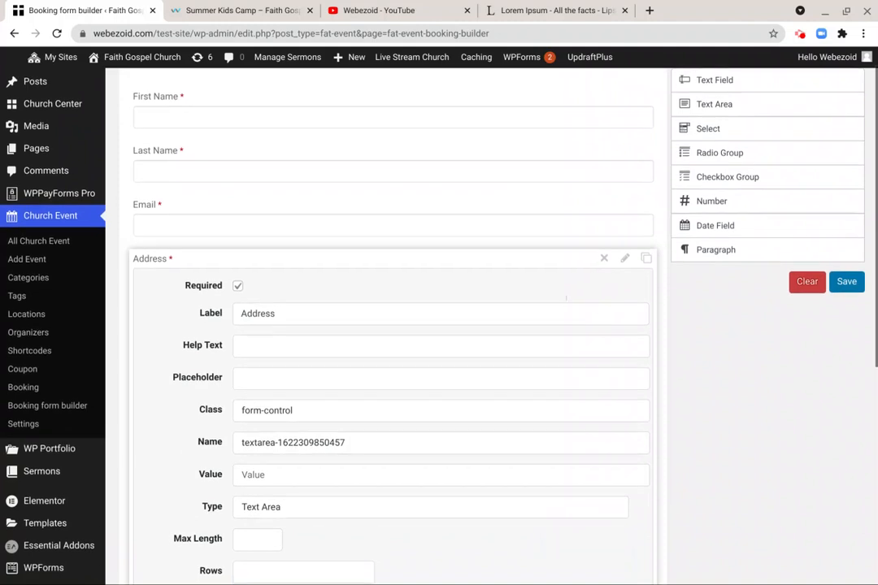
{"action": "left_click", "coordinate": [625, 258]}
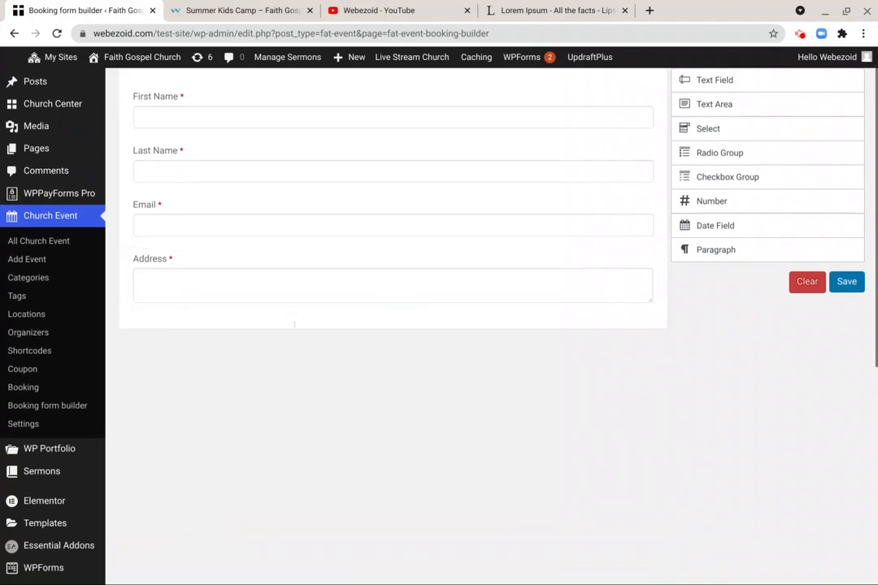
Save the booking form with the First Name, Last Name, Email and Address text area fields
{"action": "scroll", "coordinate": [294, 323], "scroll_direction": "up", "scroll_amount": 1}
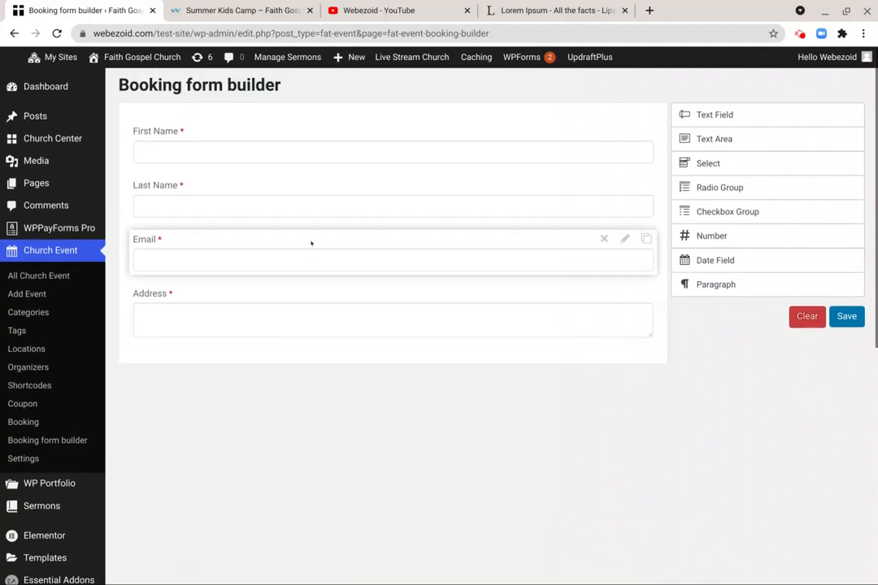
{"action": "scroll", "coordinate": [310, 243], "scroll_direction": "down", "scroll_amount": 1}
{"action": "scroll", "coordinate": [251, 232], "scroll_direction": "down", "scroll_amount": 2}
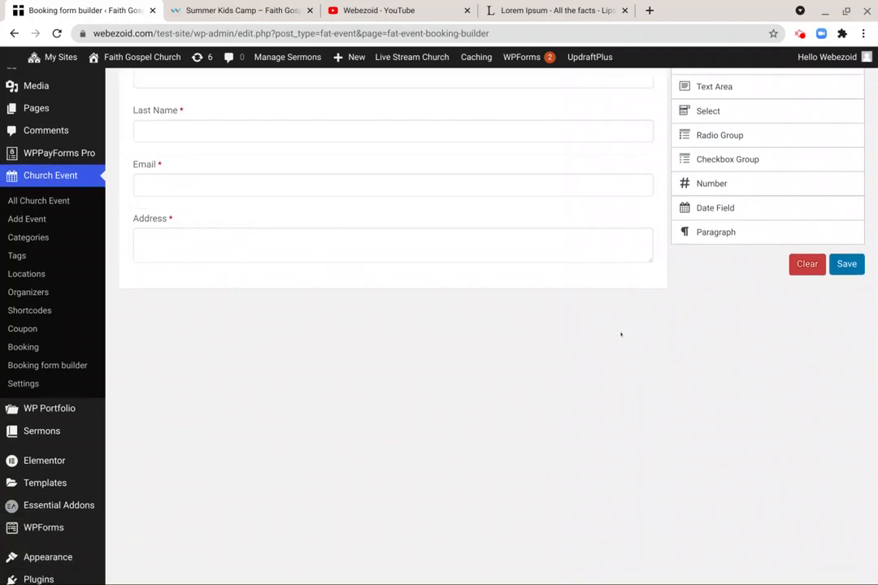
{"action": "scroll", "coordinate": [622, 330], "scroll_direction": "up", "scroll_amount": 2}
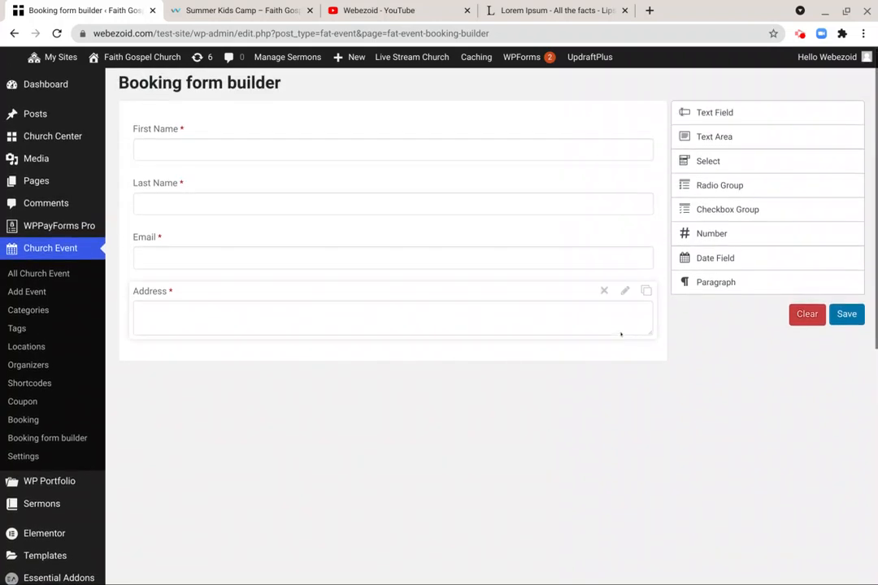
{"action": "left_click", "coordinate": [849, 317]}
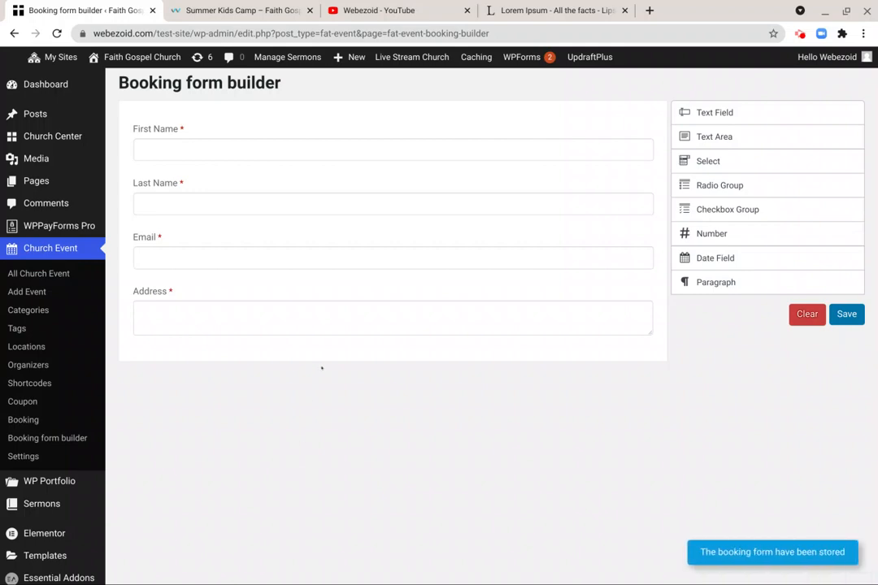
Switch to the Summer Kids Camp event page, cancel its open booking form, and reload the page
{"action": "left_click", "coordinate": [234, 11]}
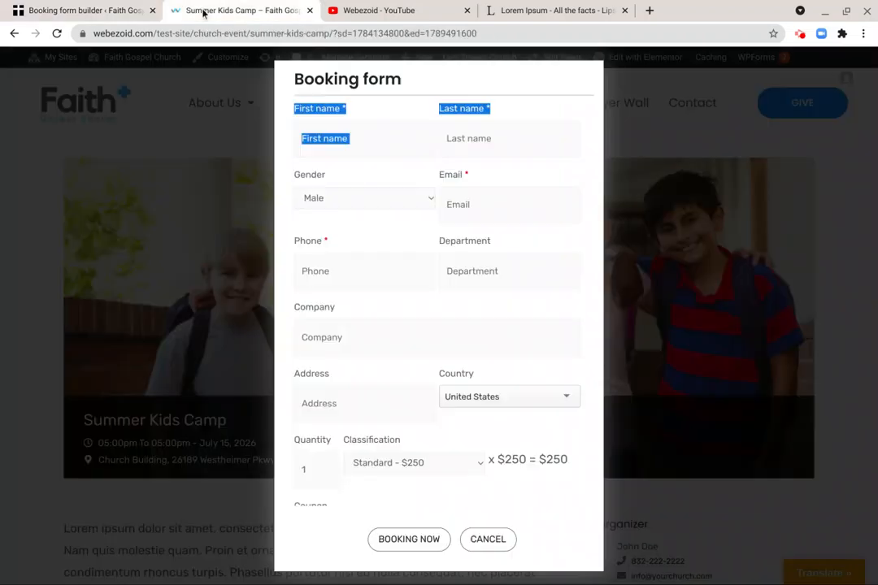
{"action": "left_click", "coordinate": [197, 233]}
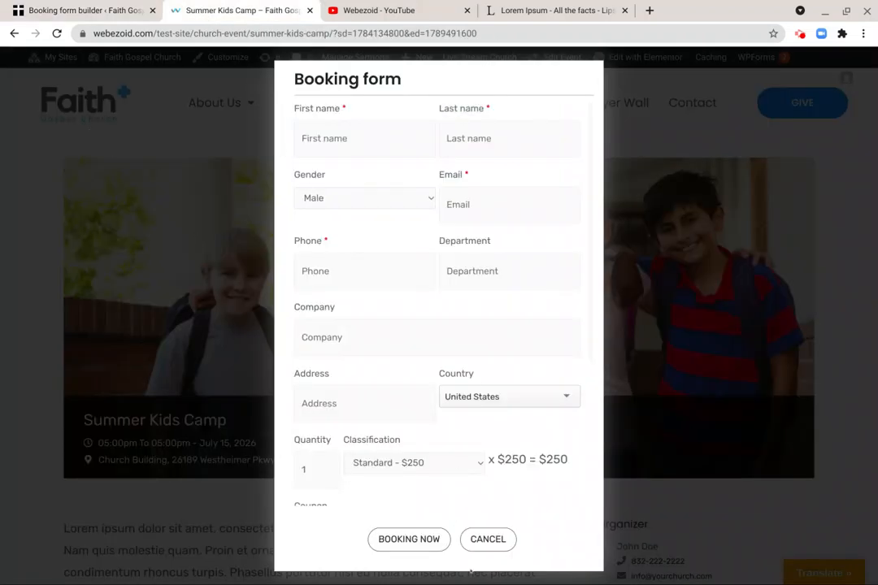
{"action": "left_click", "coordinate": [486, 539]}
{"action": "left_click", "coordinate": [57, 34]}
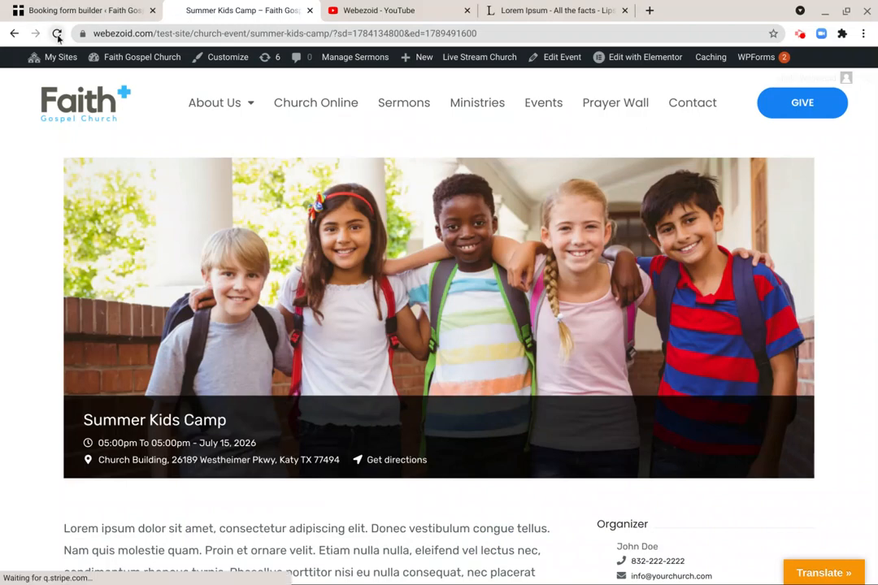
{"action": "scroll", "coordinate": [439, 325], "scroll_direction": "down", "scroll_amount": 3}
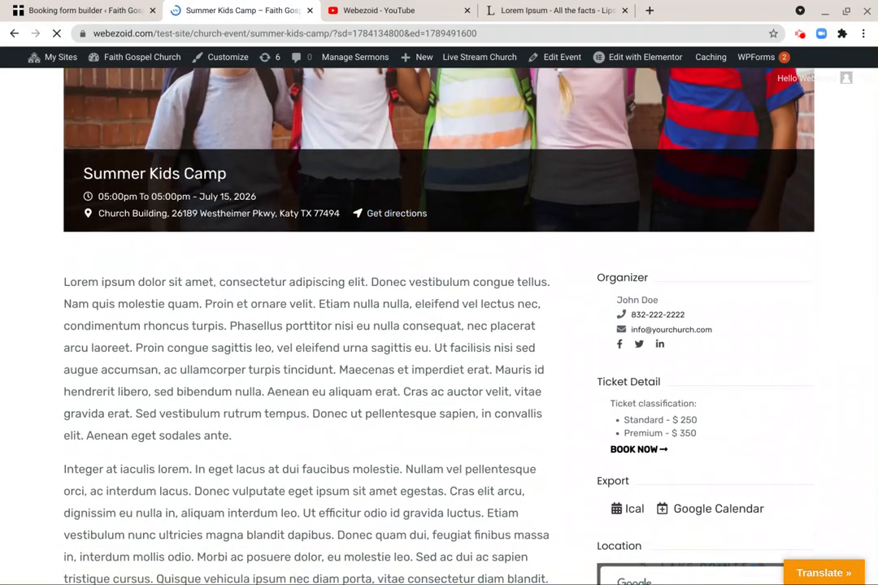
Open the booking form from the Summer Kids Camp ticket details and check its custom fields
{"action": "scroll", "coordinate": [439, 325], "scroll_direction": "down", "scroll_amount": 2}
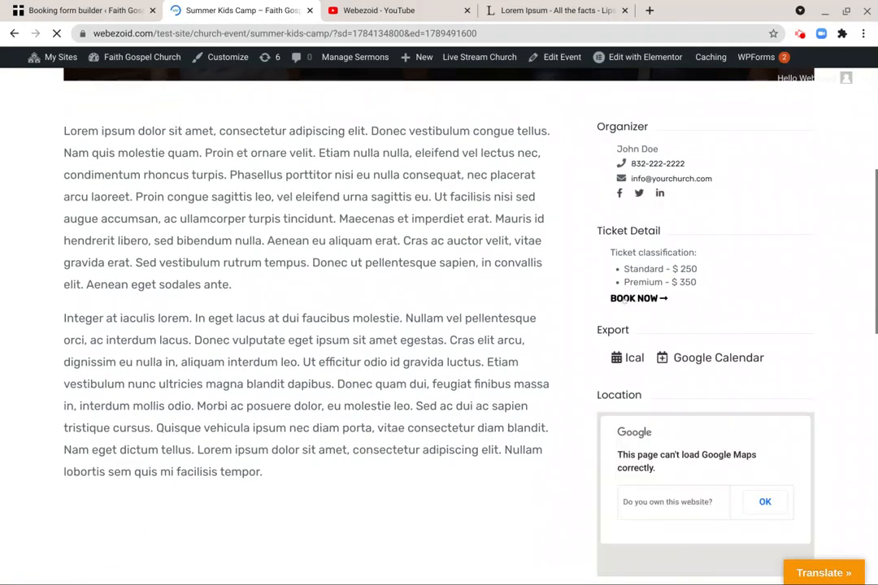
{"action": "left_click", "coordinate": [629, 299]}
{"action": "scroll", "coordinate": [393, 250], "scroll_direction": "down", "scroll_amount": 2}
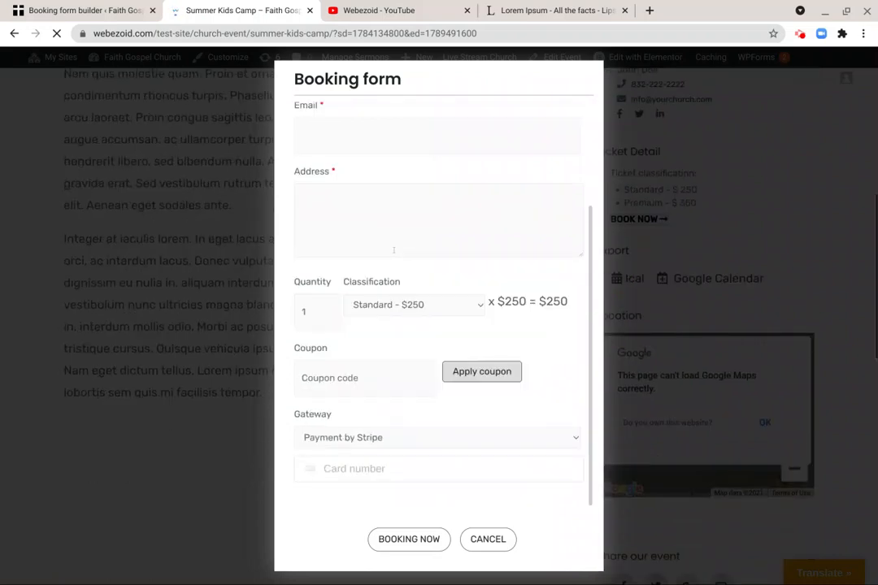
{"action": "scroll", "coordinate": [394, 250], "scroll_direction": "up", "scroll_amount": 3}
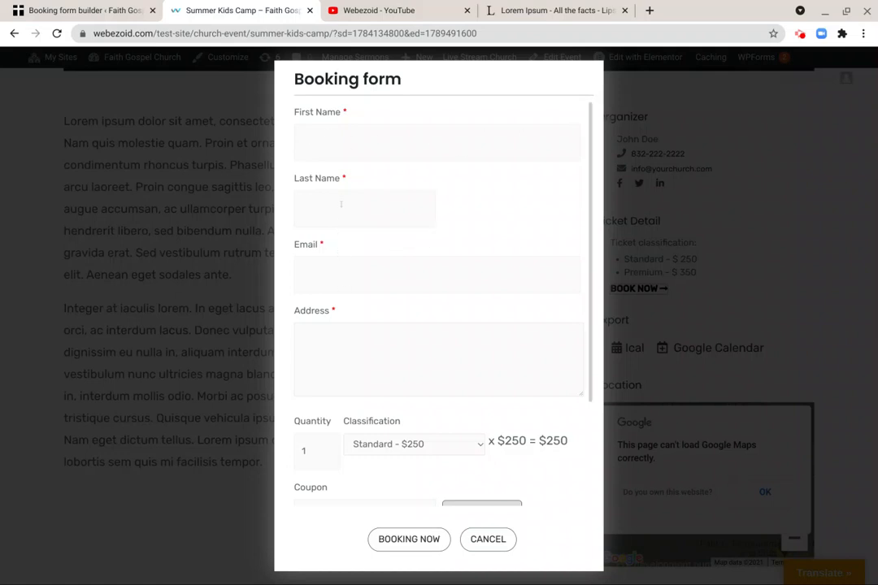
Set the First Name field's width to Half size in the booking form builder and save the form
{"action": "left_click", "coordinate": [81, 11]}
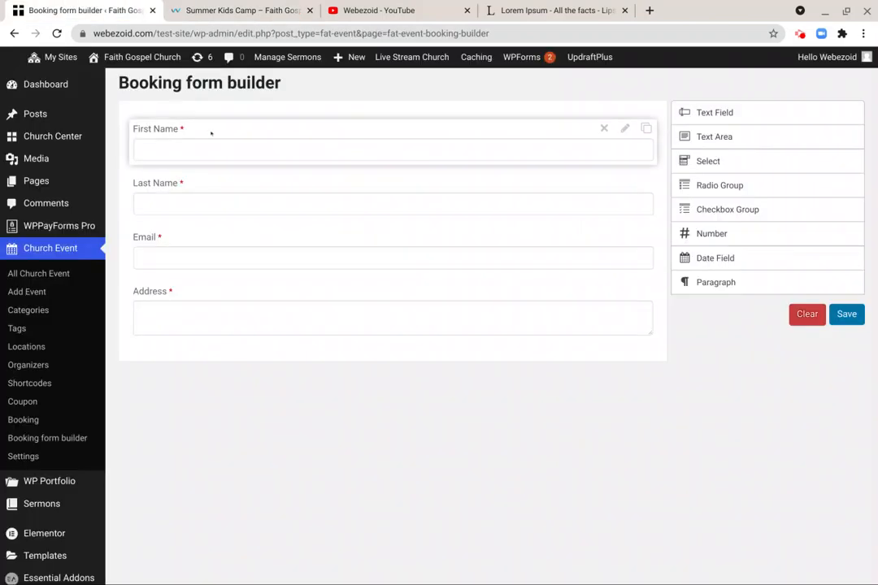
{"action": "left_click", "coordinate": [216, 130]}
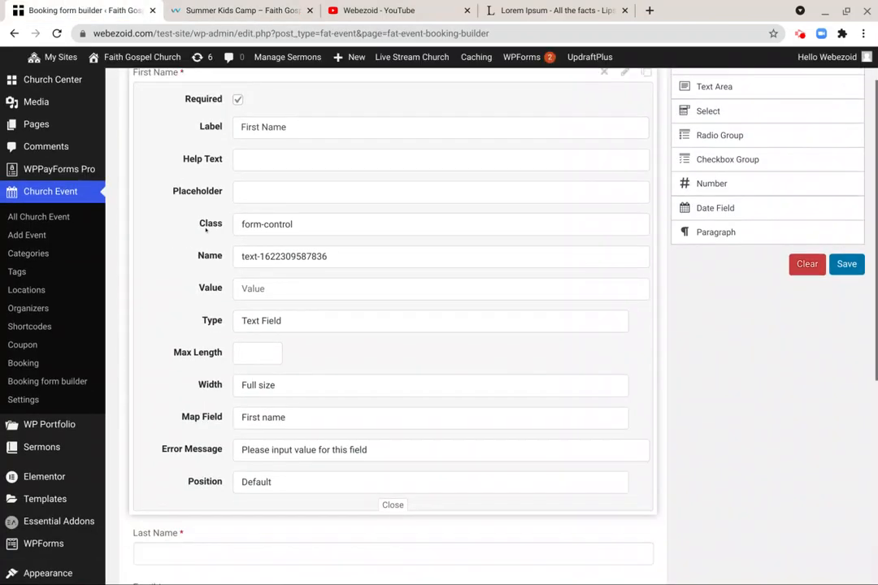
{"action": "scroll", "coordinate": [244, 325], "scroll_direction": "down", "scroll_amount": 1}
{"action": "left_click", "coordinate": [276, 389]}
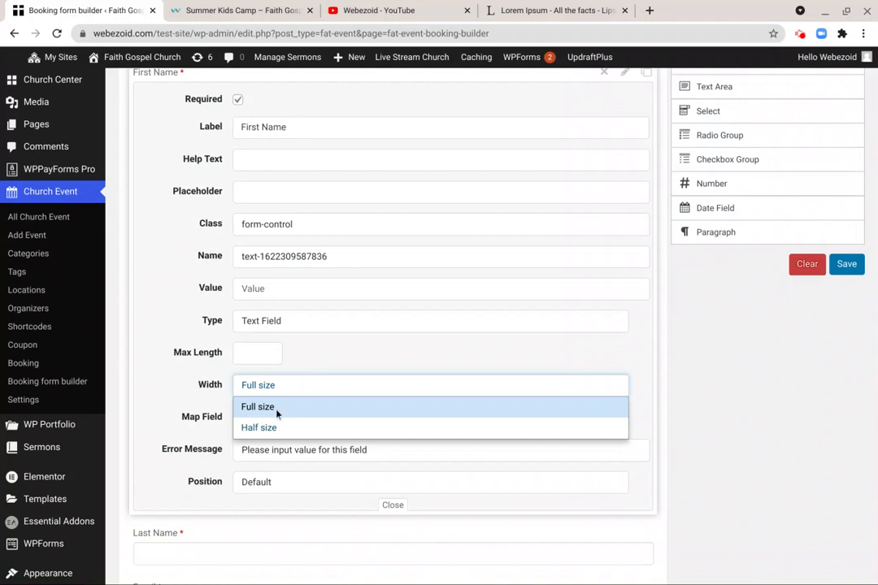
{"action": "left_click", "coordinate": [272, 428]}
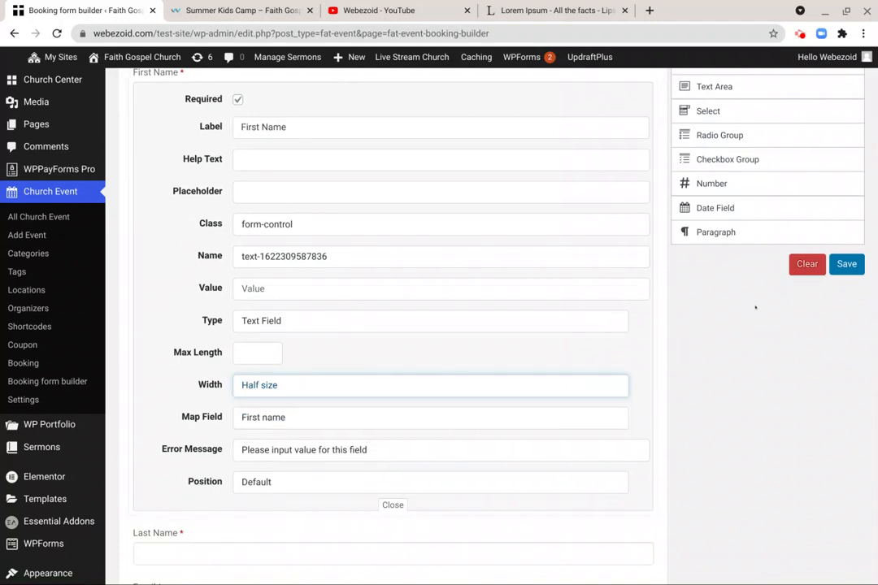
{"action": "left_click", "coordinate": [847, 268]}
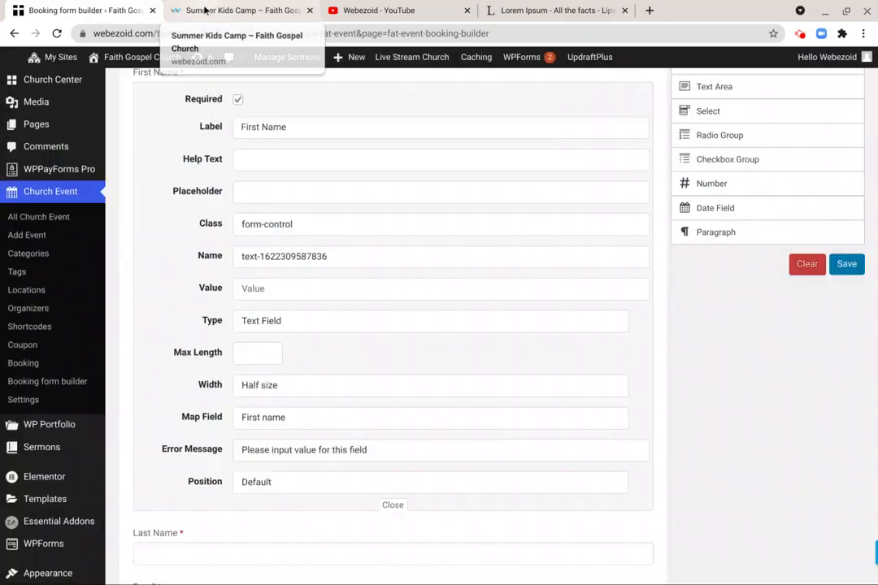
Return to the Summer Kids Camp event page, reload it, and reopen its booking form
{"action": "left_click", "coordinate": [203, 10]}
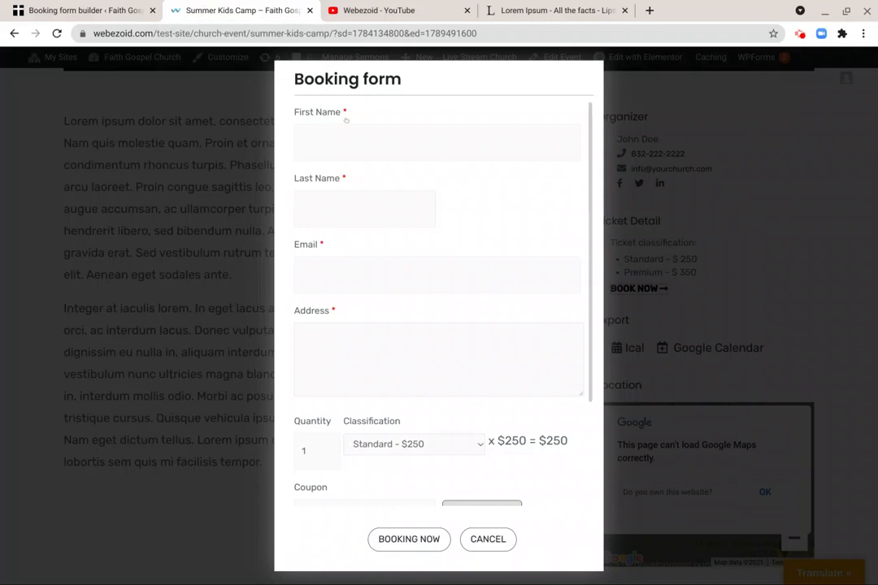
{"action": "left_click", "coordinate": [402, 206]}
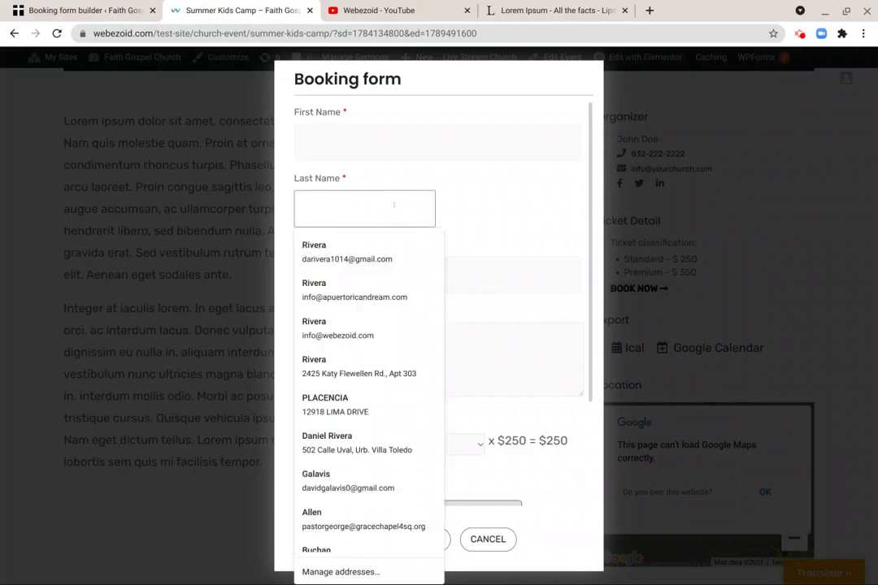
{"action": "left_click", "coordinate": [57, 36]}
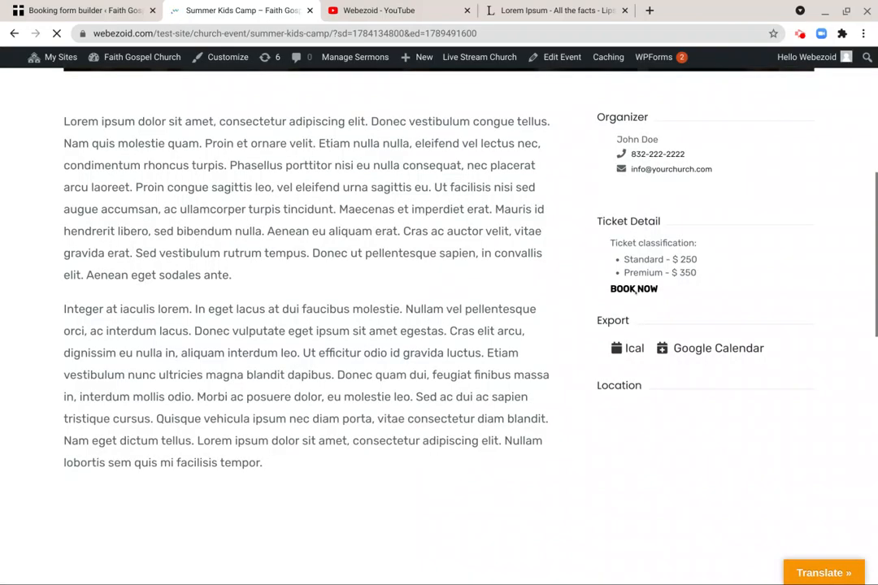
{"action": "left_click", "coordinate": [633, 289]}
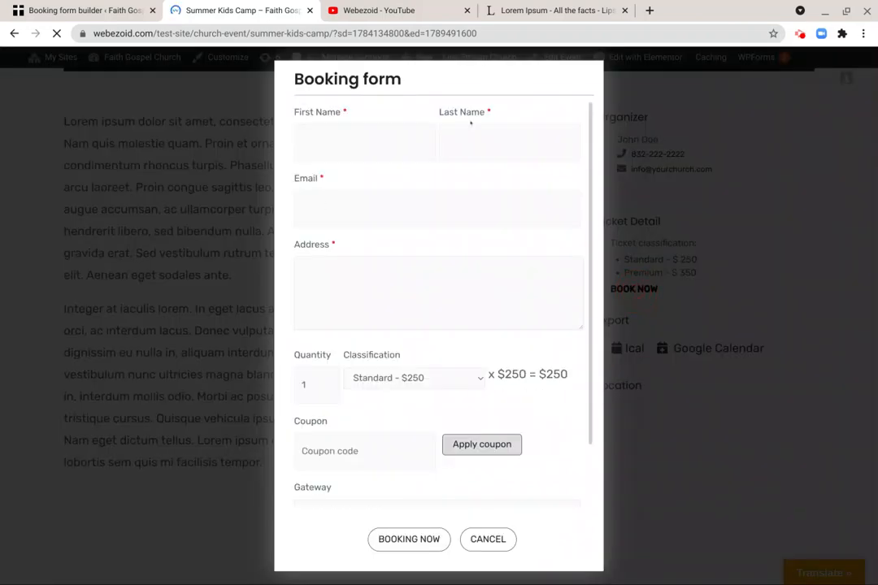
Examine the updated booking form's layout, from the name, email and address fields to the quantity, coupon and payment gateway sections
{"action": "scroll", "coordinate": [405, 223], "scroll_direction": "down", "scroll_amount": 5}
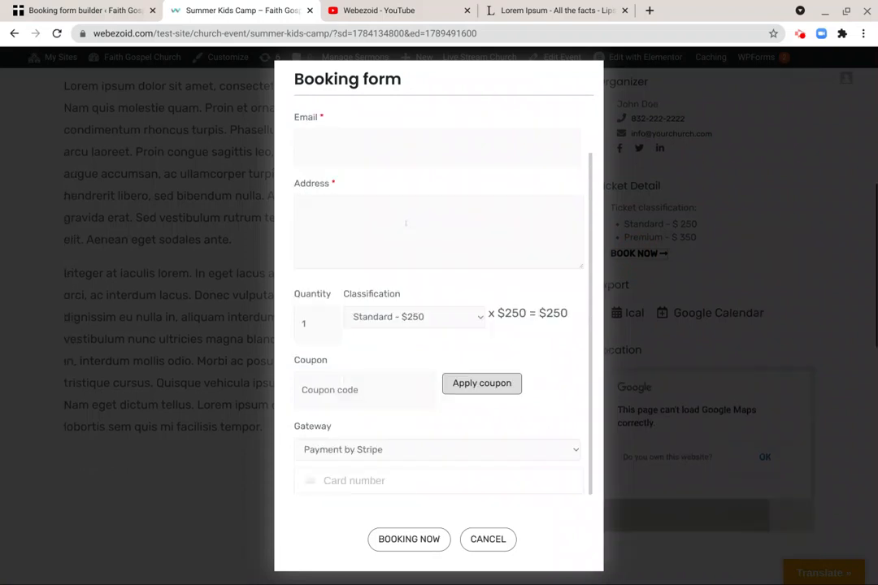
{"action": "scroll", "coordinate": [662, 226], "scroll_direction": "up", "scroll_amount": 2}
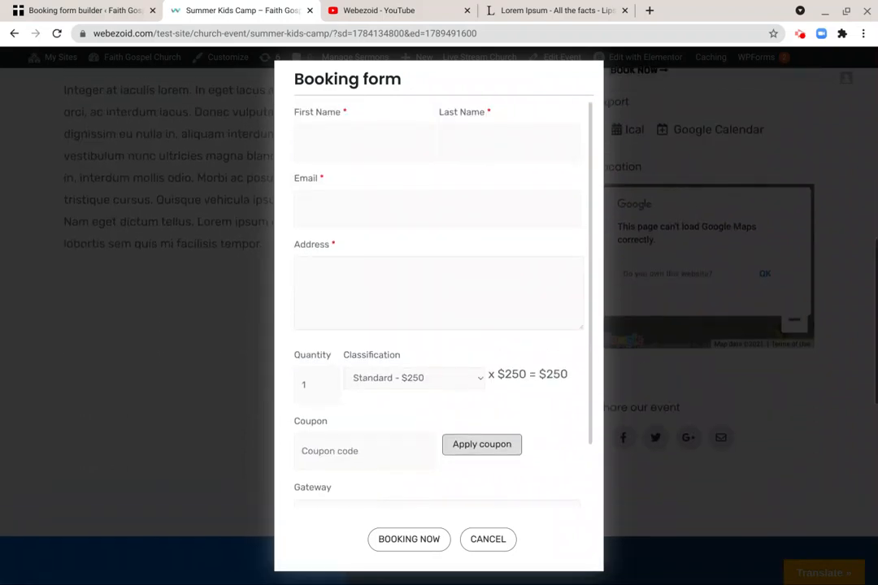
{"action": "scroll", "coordinate": [662, 225], "scroll_direction": "down", "scroll_amount": 4}
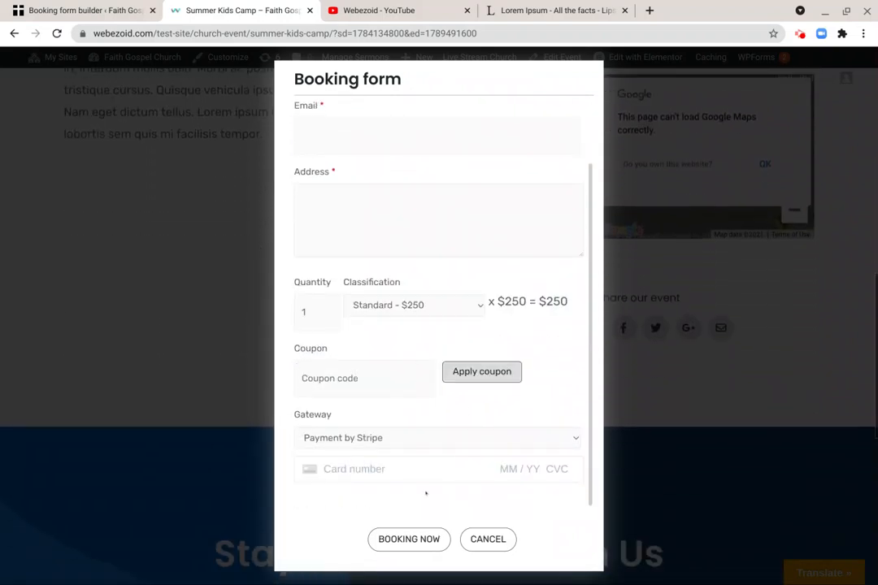
{"action": "scroll", "coordinate": [511, 457], "scroll_direction": "up", "scroll_amount": 2}
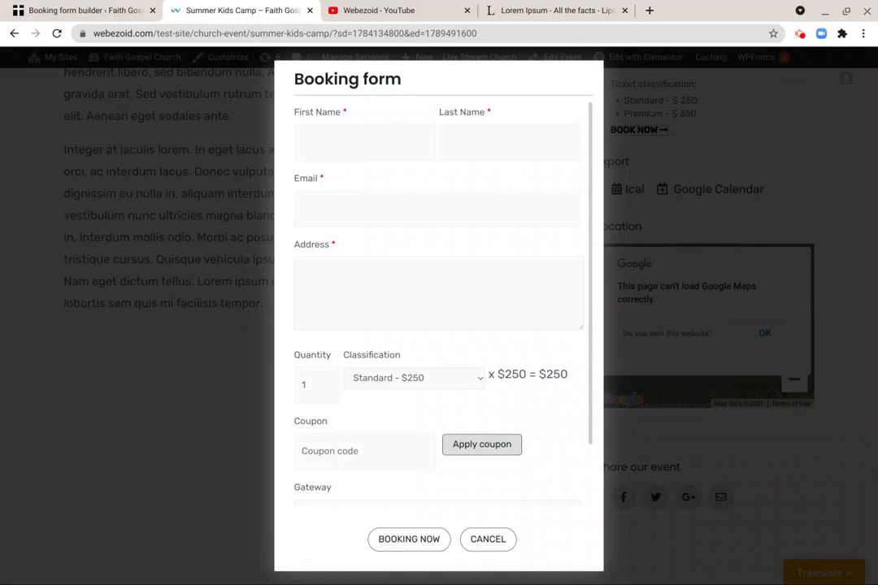
{"action": "scroll", "coordinate": [439, 309], "scroll_direction": "down", "scroll_amount": 1}
{"action": "scroll", "coordinate": [439, 309], "scroll_direction": "up", "scroll_amount": 1}
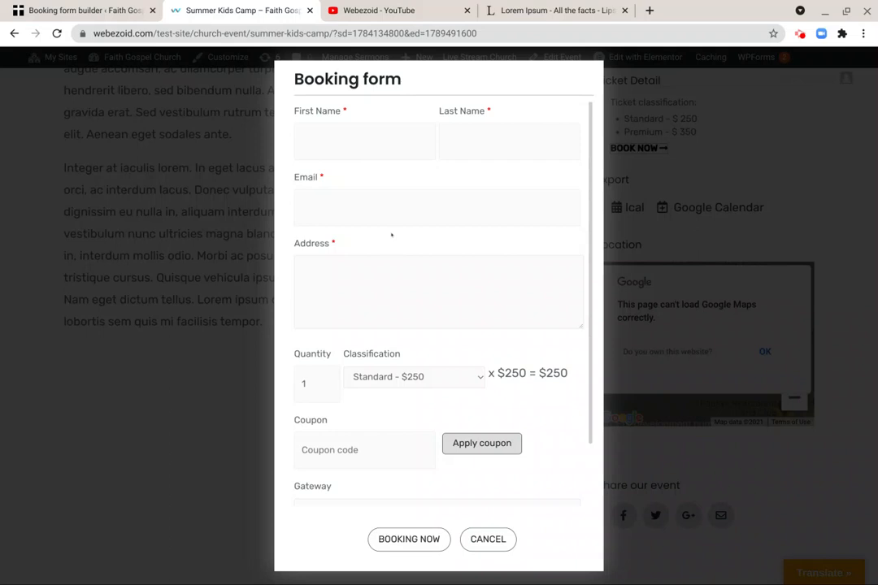
{"action": "scroll", "coordinate": [390, 234], "scroll_direction": "down", "scroll_amount": 2}
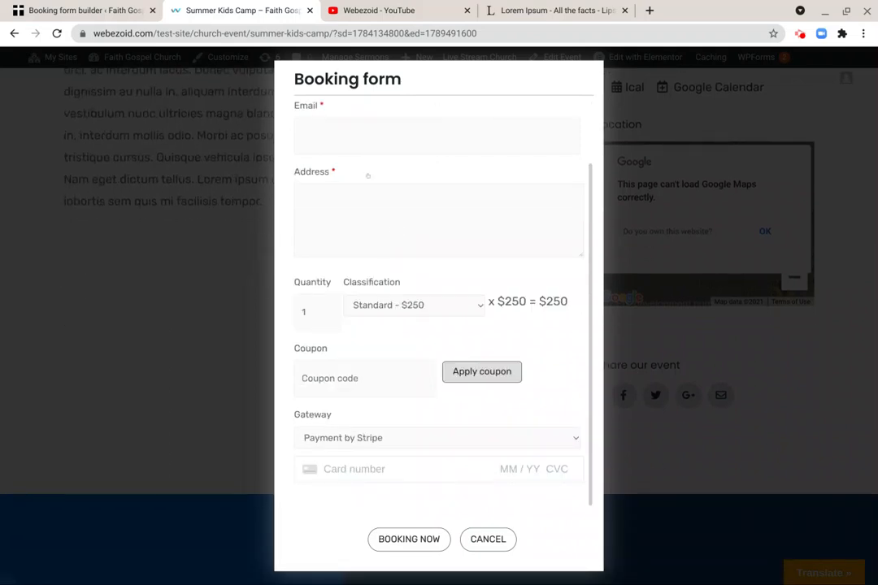
{"action": "scroll", "coordinate": [438, 309], "scroll_direction": "up", "scroll_amount": 2}
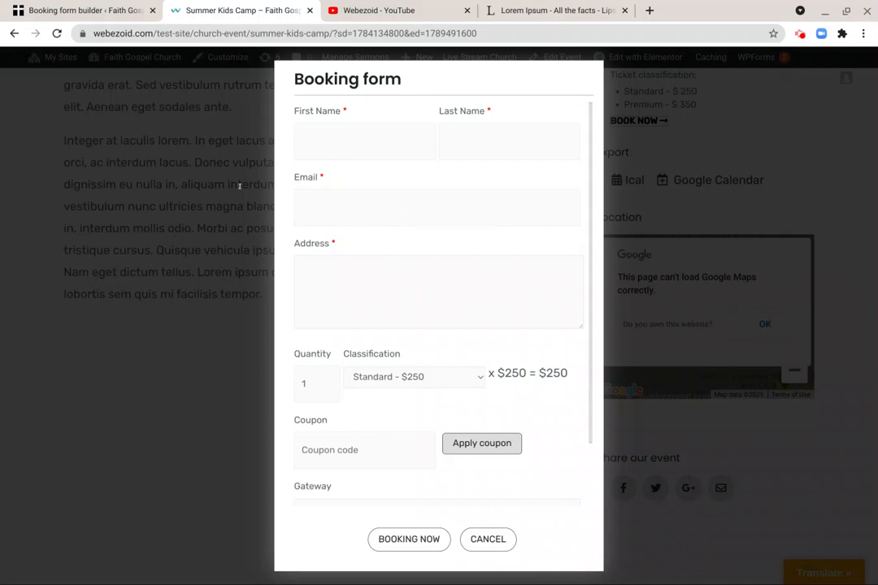
{"action": "left_click", "coordinate": [800, 33]}
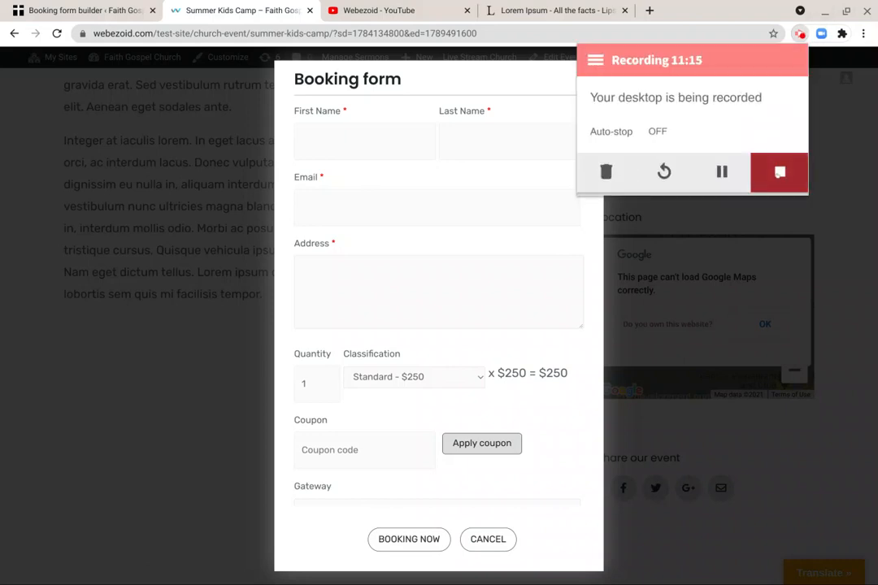